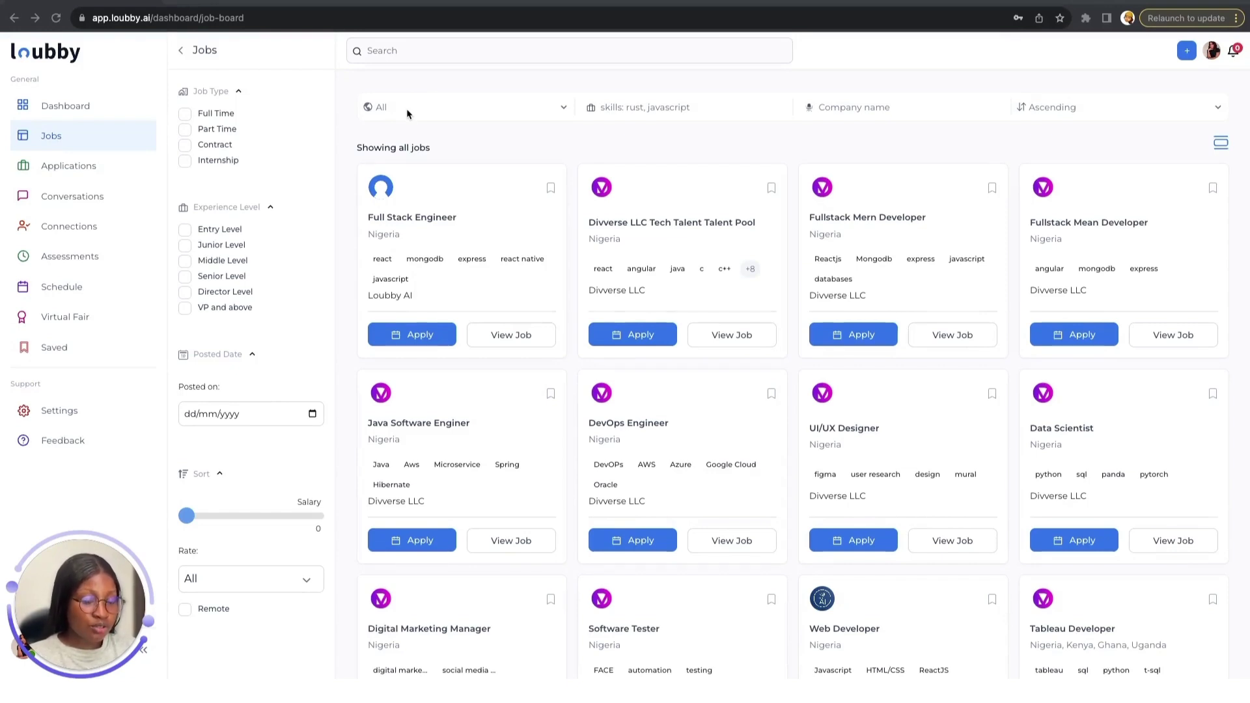
# Browse the job location list and close it without choosing a location.
pyautogui.click(558, 108)
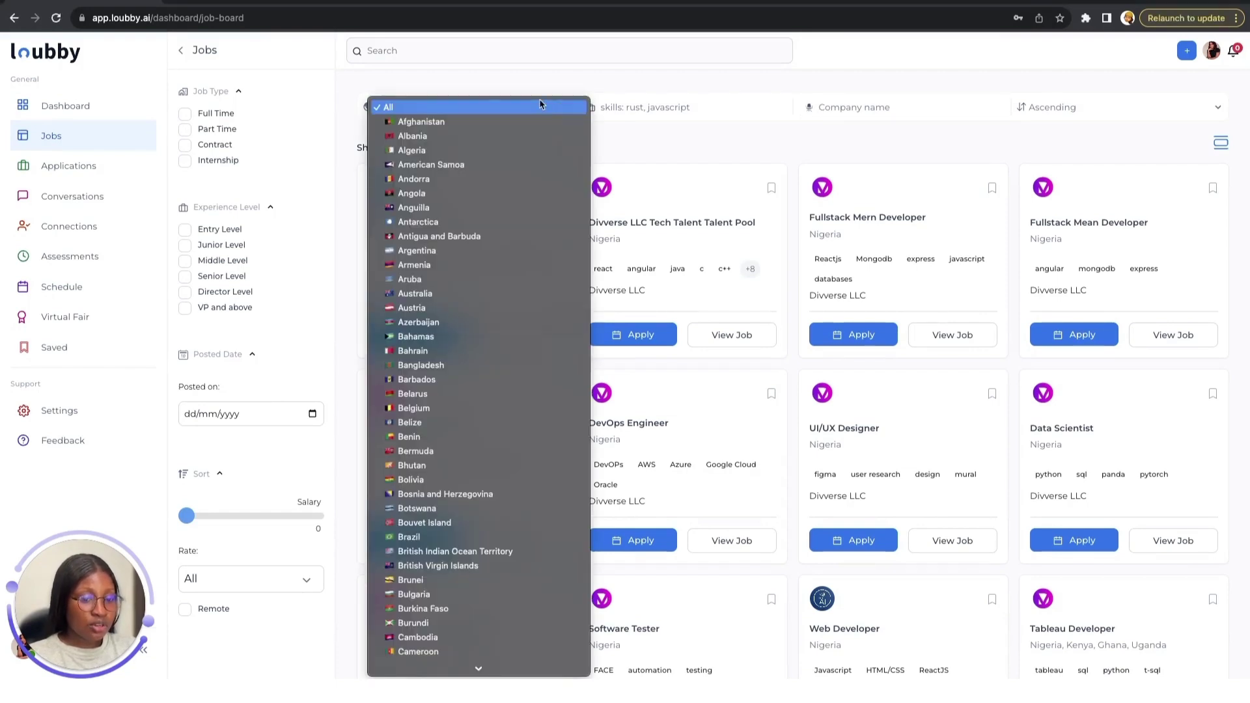
pyautogui.scroll(-3, 530, 231)
pyautogui.scroll(-2, 529, 229)
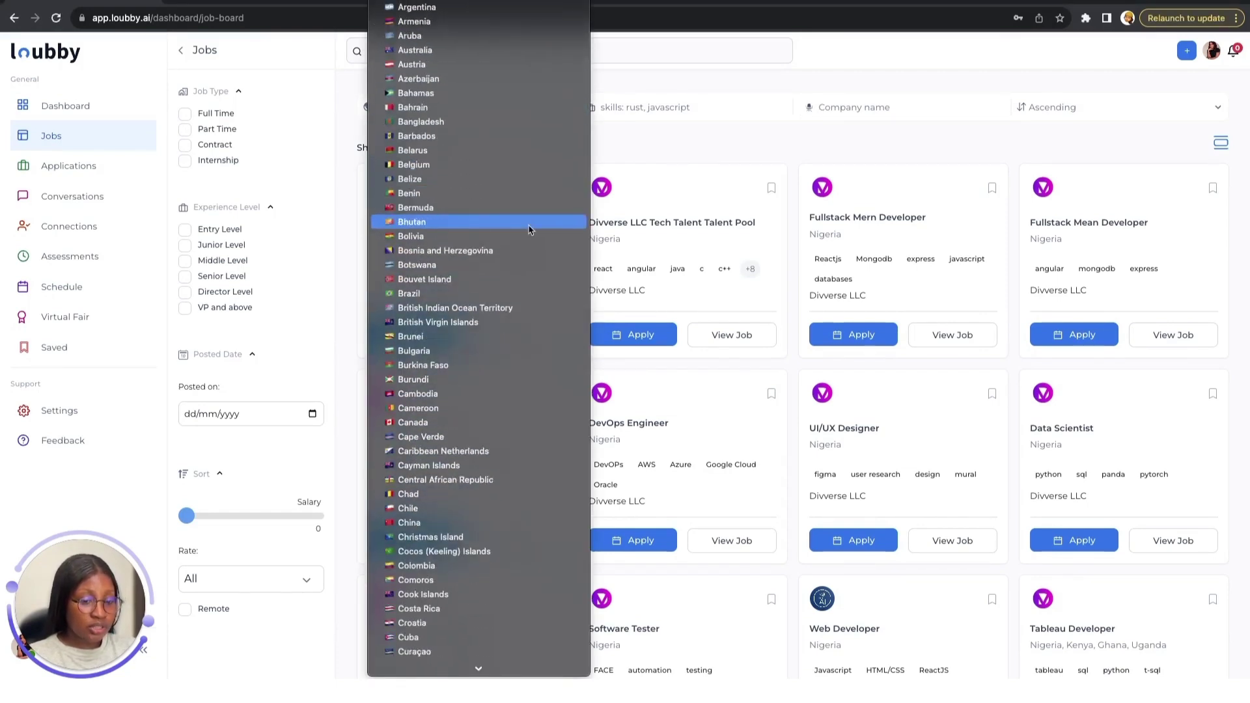
pyautogui.scroll(-2, 530, 230)
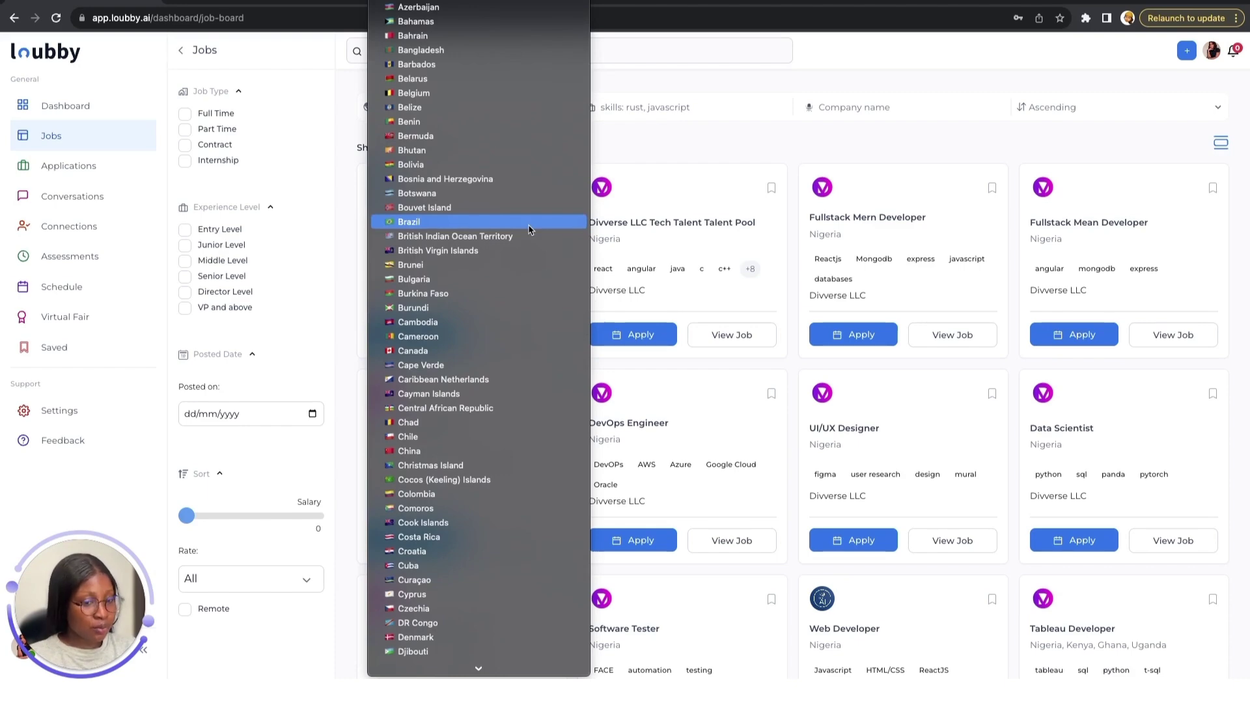
pyautogui.scroll(5, 529, 229)
pyautogui.press('Escape')
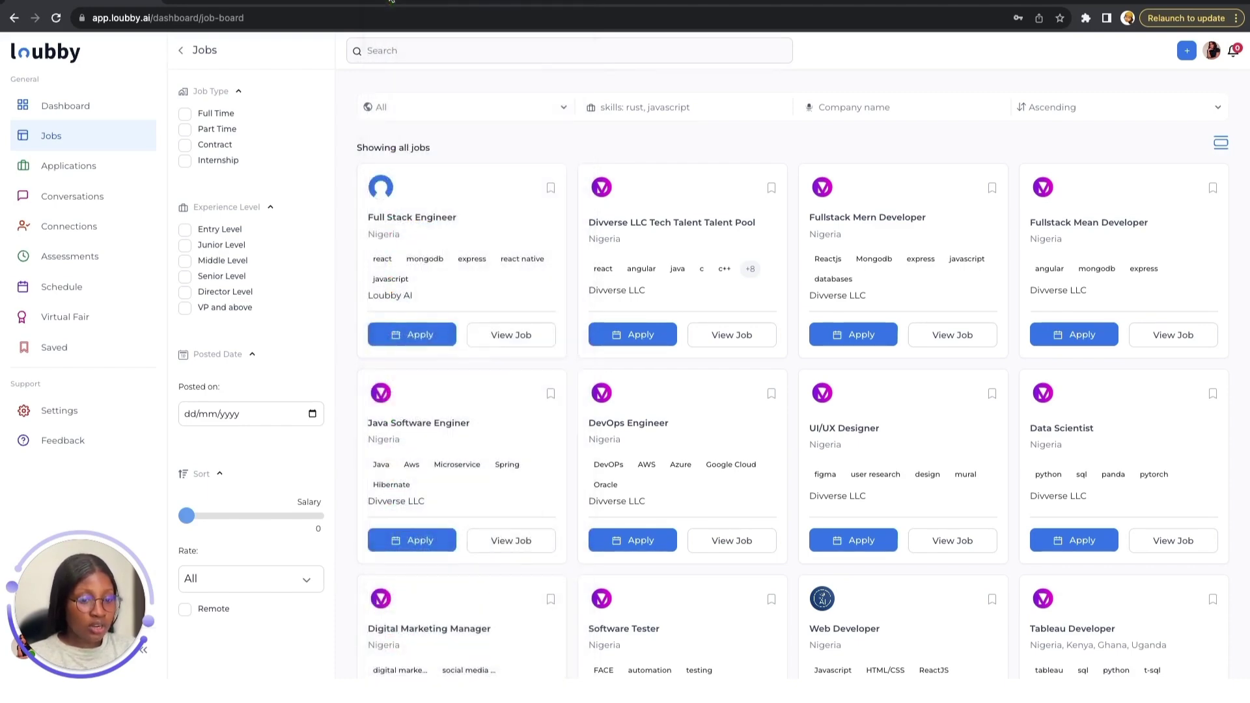
# Filter jobs by the skill 'react', then start erasing that filter.
pyautogui.click(633, 108)
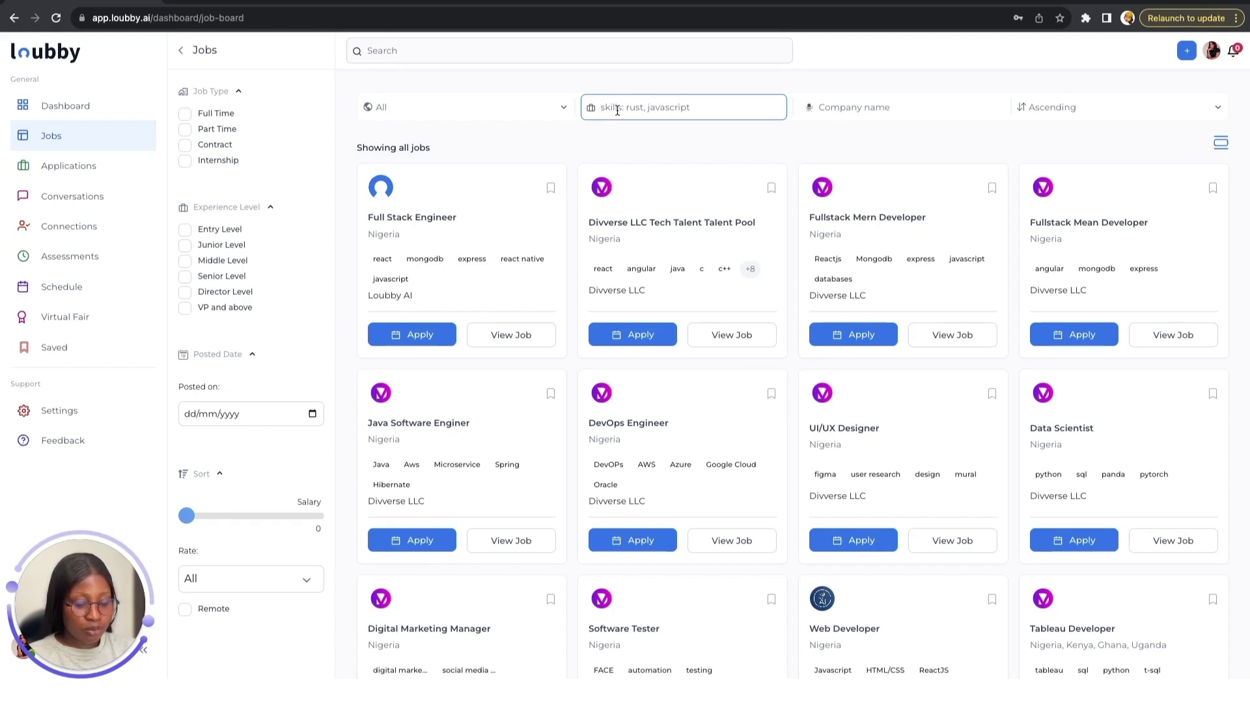
pyautogui.write('react')
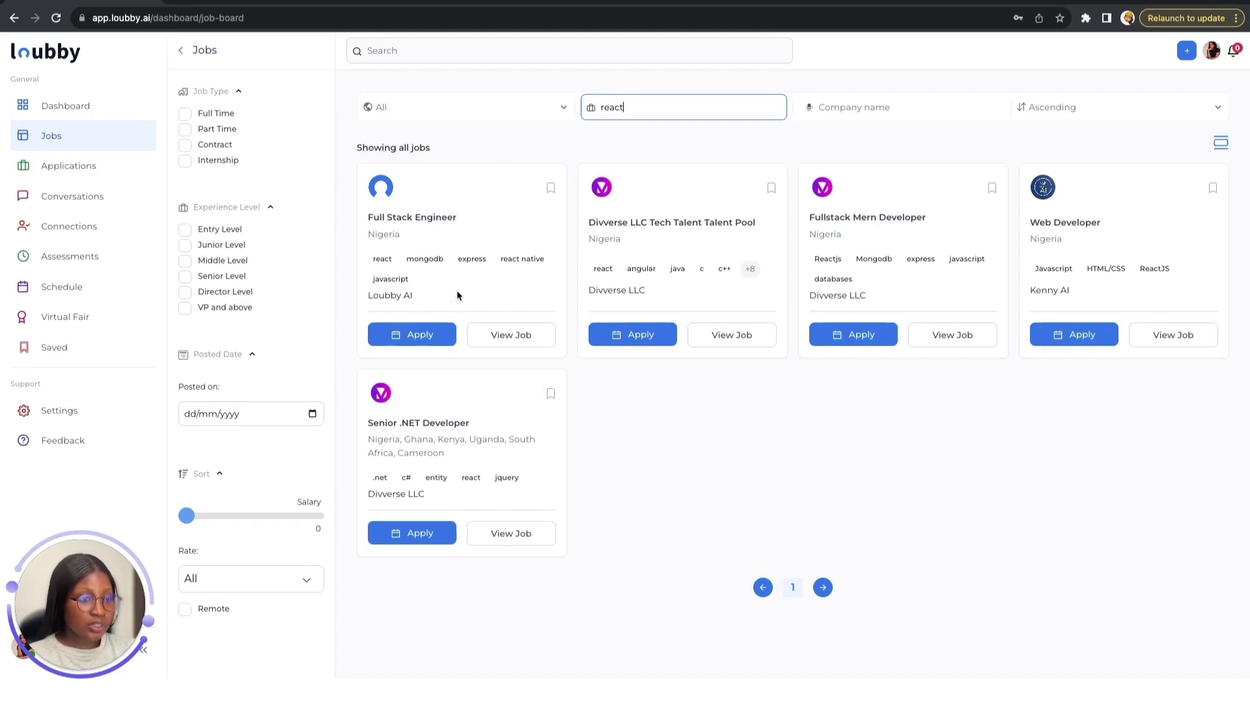
pyautogui.click(678, 112)
pyautogui.press('BackSpace')
pyautogui.press('BackSpace')
pyautogui.press('BackSpace')
pyautogui.press('BackSpace')
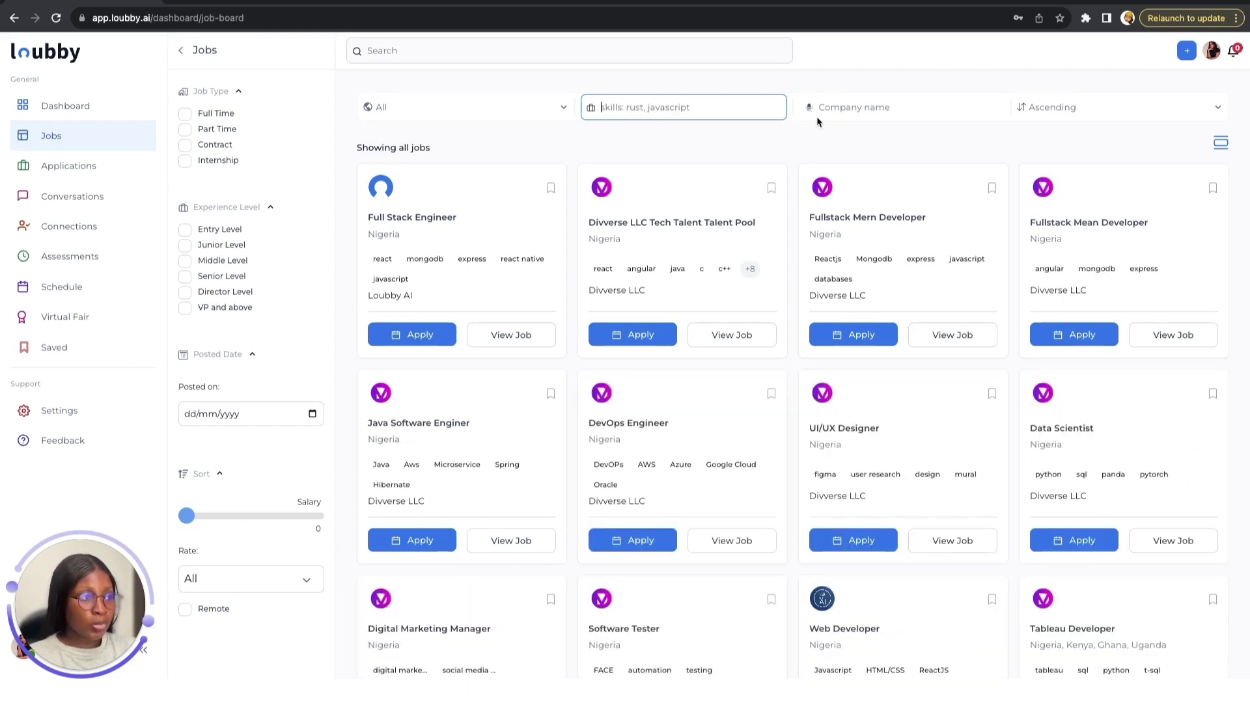
# Search the company name 'DivVers', look over the results, then erase the company text.
pyautogui.click(834, 107)
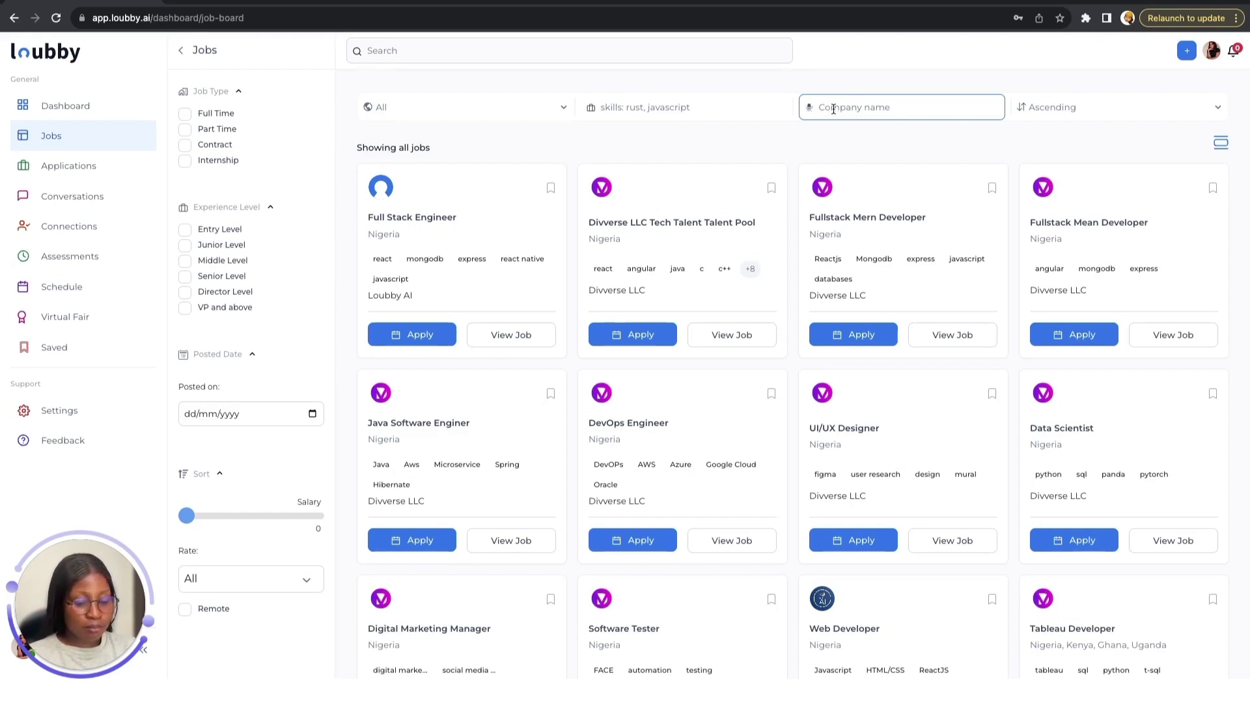
pyautogui.write('F')
pyautogui.press('BackSpace')
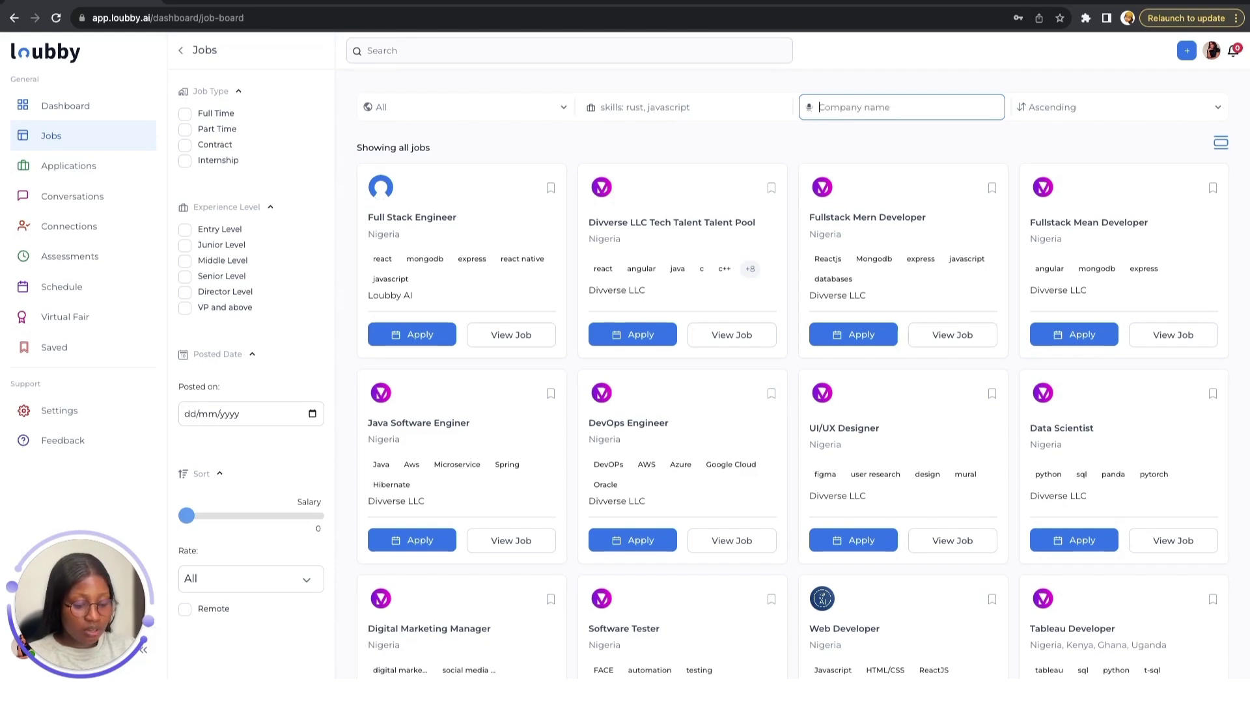
pyautogui.write('DivVer')
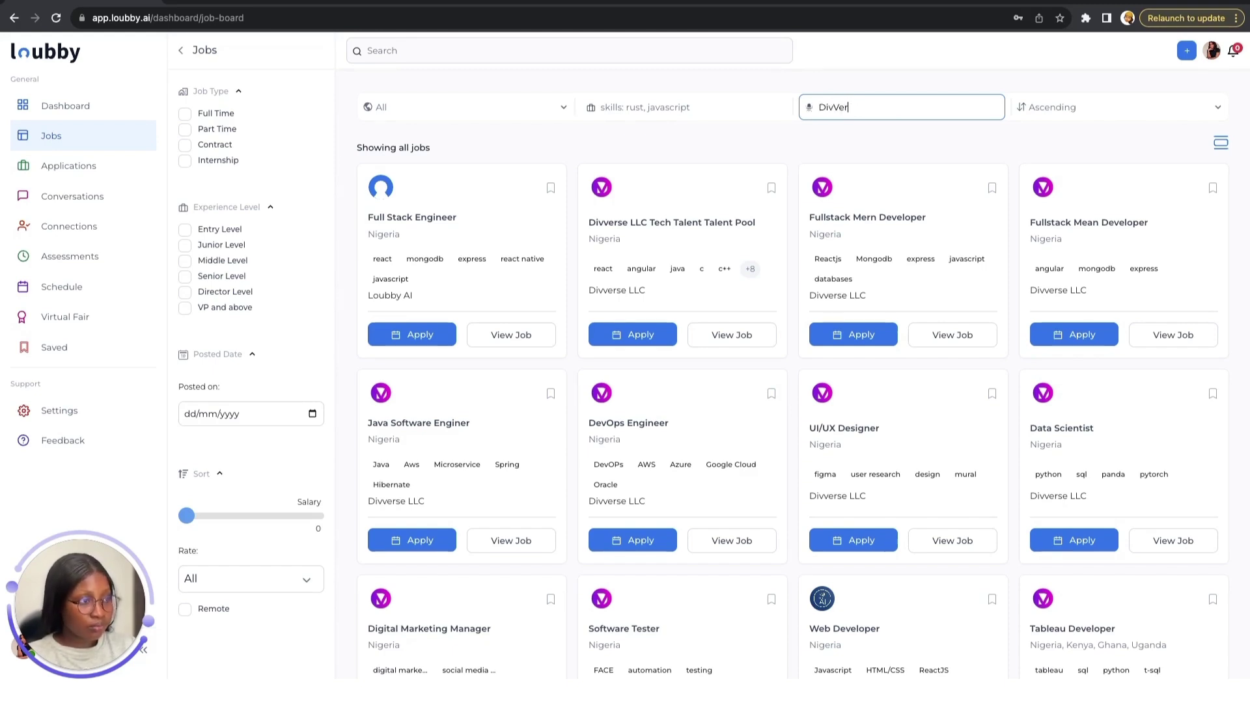
pyautogui.write('se')
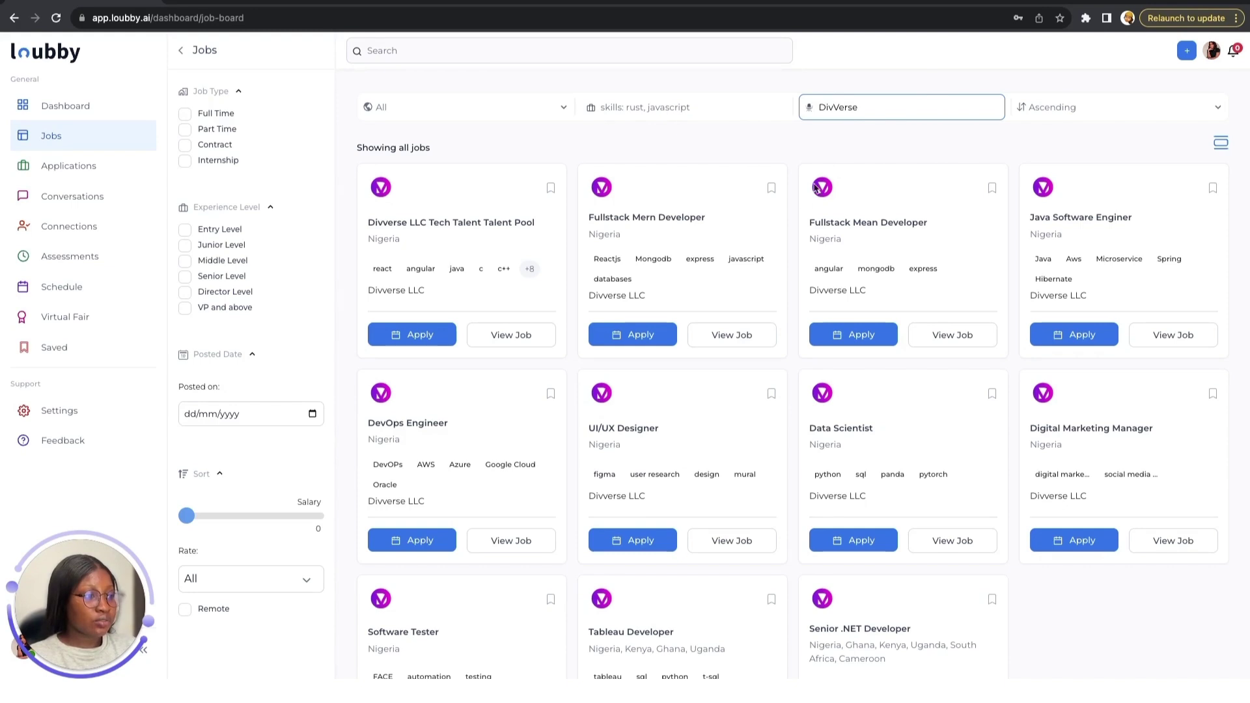
pyautogui.scroll(-3, 809, 201)
pyautogui.scroll(2, 703, 238)
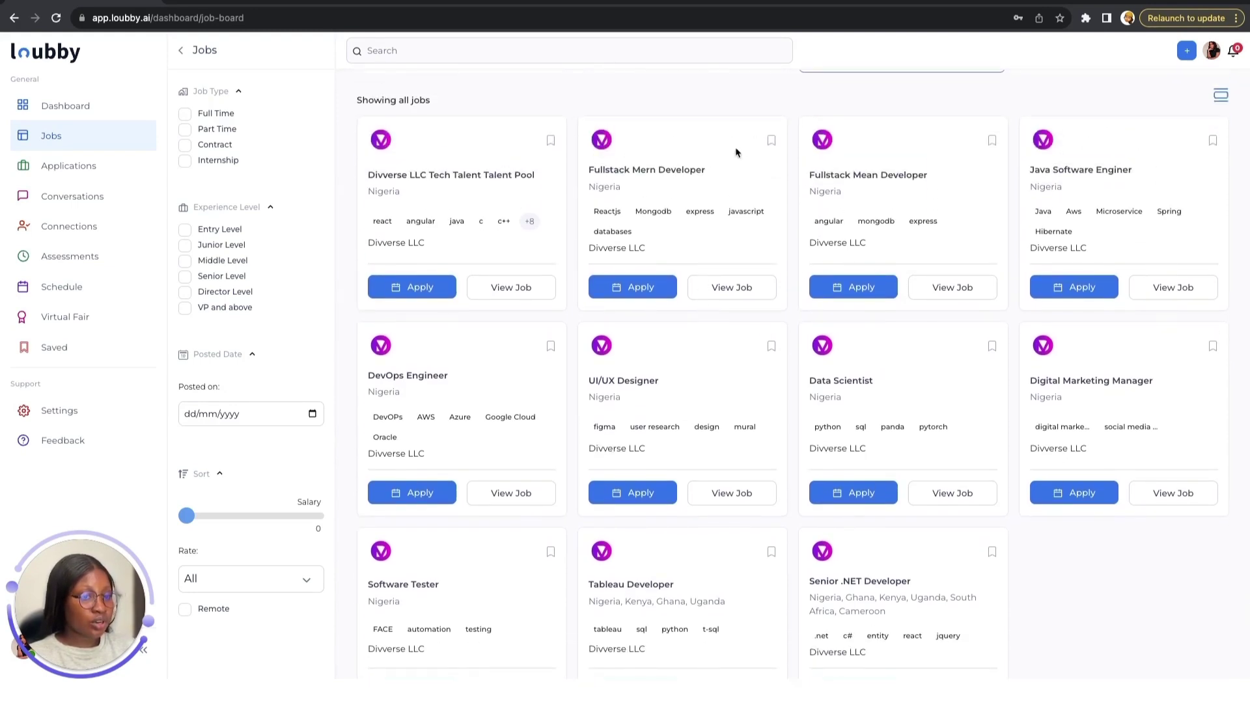
pyautogui.scroll(1, 693, 224)
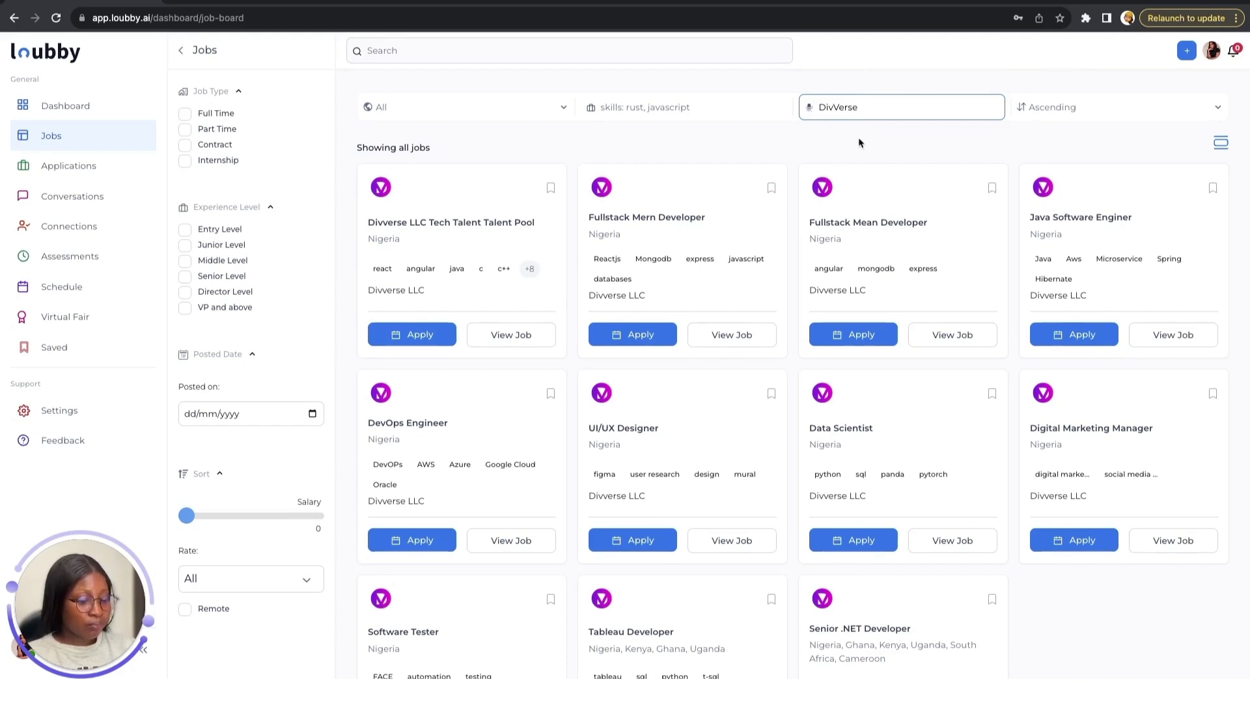
pyautogui.press('BackSpace')
pyautogui.press('BackSpace')
pyautogui.press('BackSpace')
pyautogui.press('BackSpace')
pyautogui.press('BackSpace')
pyautogui.press('BackSpace')
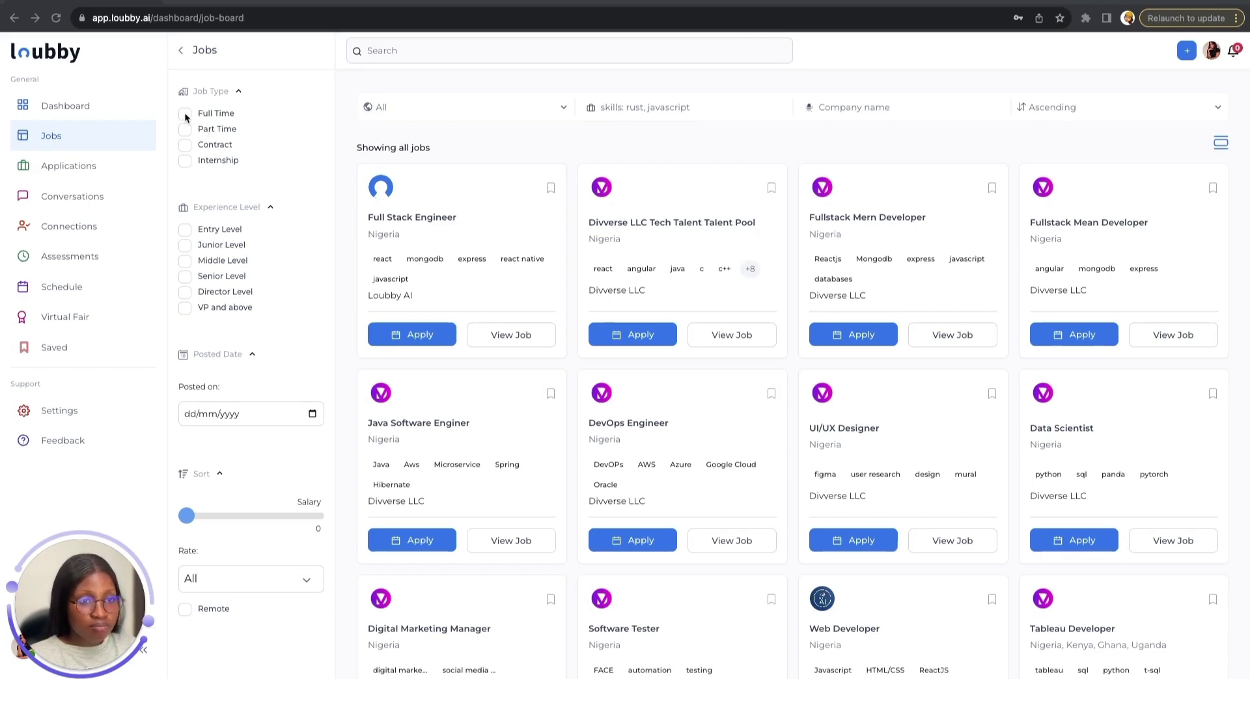
# Try Part Time and Contract job types, ending with only Full Time ticked.
pyautogui.click(185, 115)
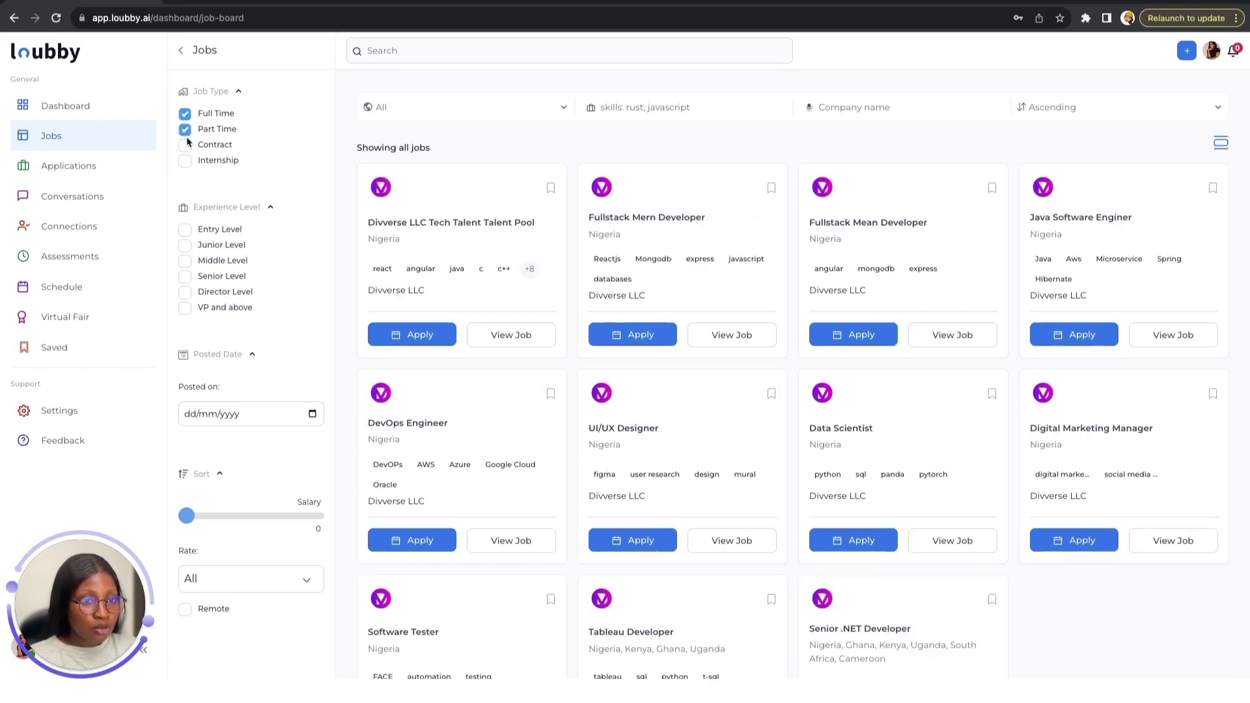
pyautogui.click(186, 145)
pyautogui.click(186, 145)
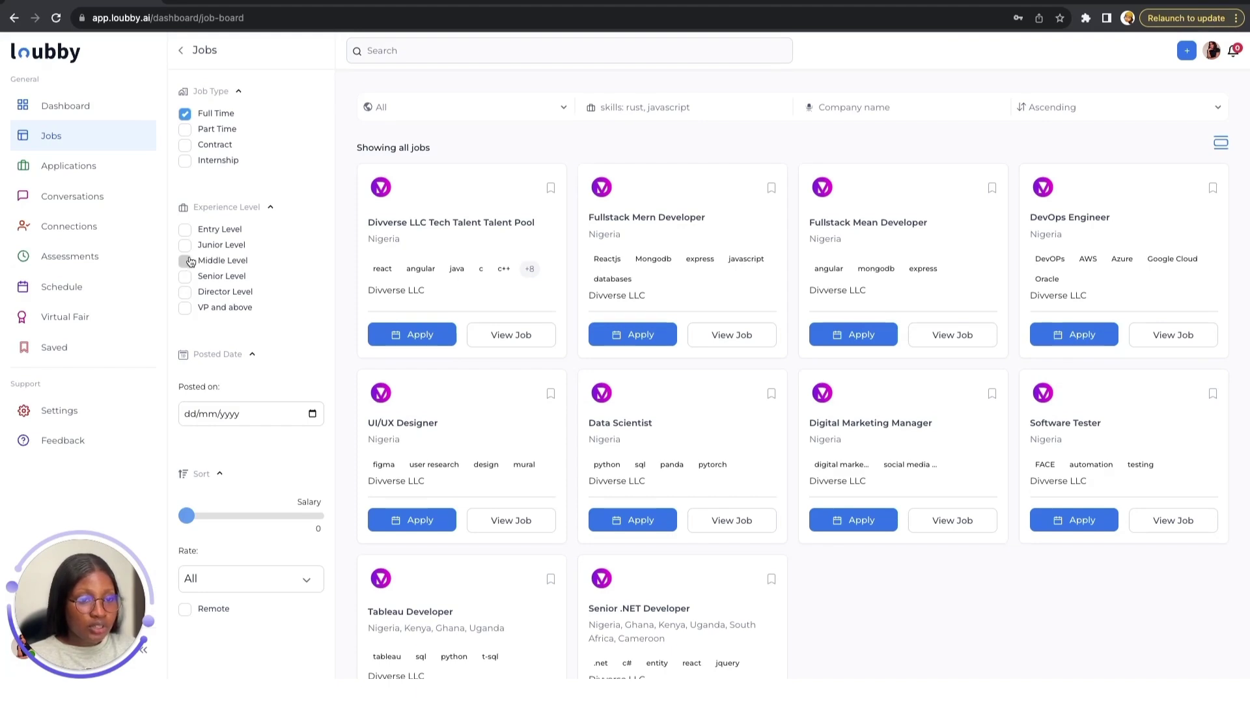
# Tick Middle Level experience, trying and then removing Senior Level.
pyautogui.click(186, 261)
pyautogui.click(185, 276)
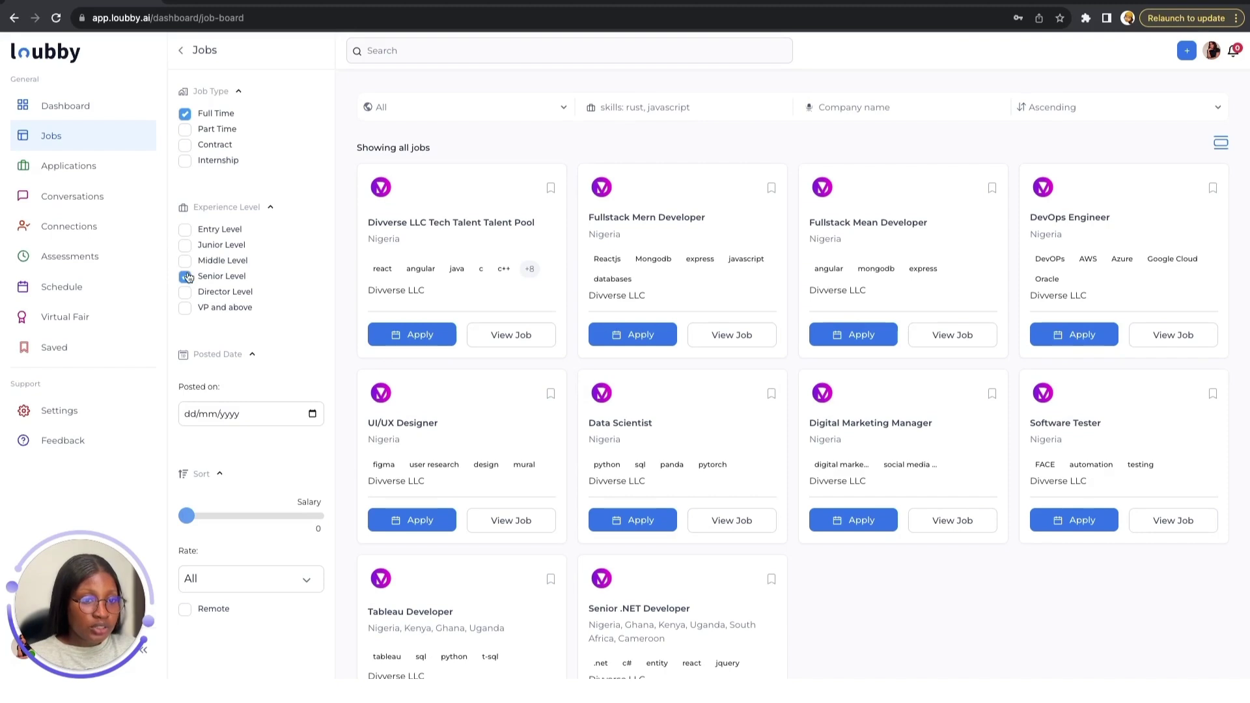
pyautogui.click(188, 268)
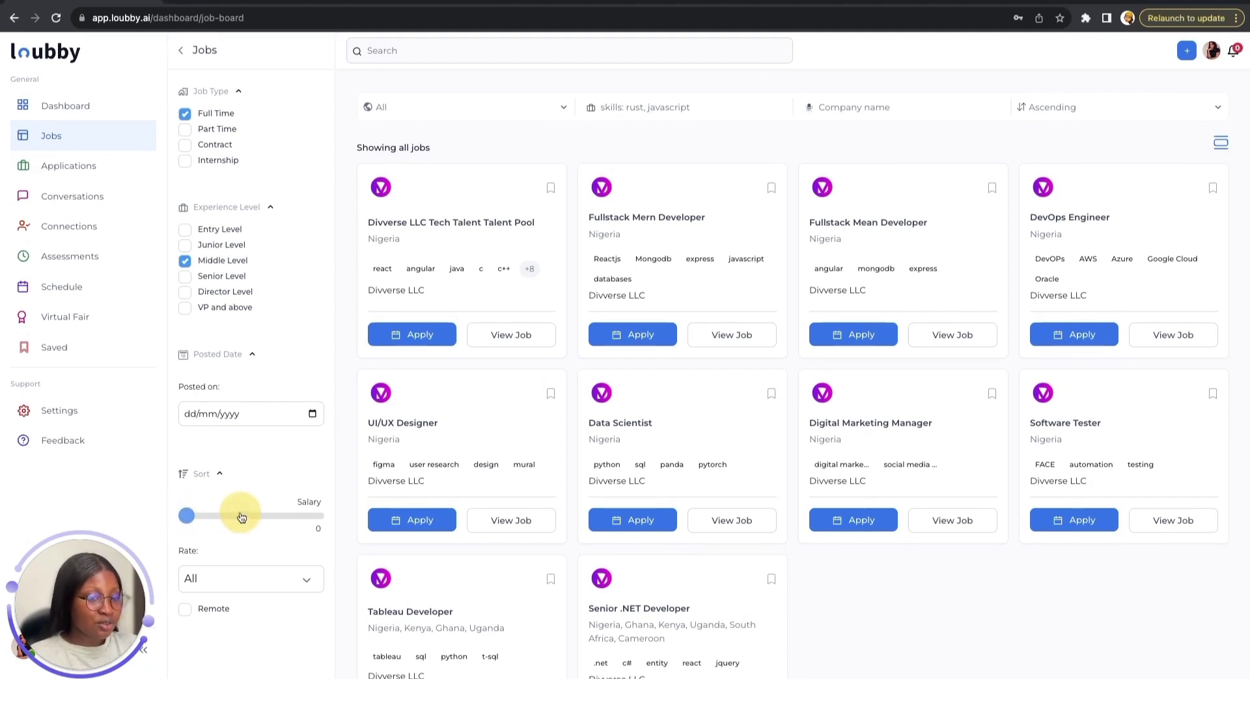
# Raise the salary slider, keep pay rate at All, and turn the Remote filter on and off.
pyautogui.moveTo(186, 517)
pyautogui.mouseDown()
pyautogui.moveTo(220, 516)
pyautogui.moveTo(198, 519)
pyautogui.mouseUp()
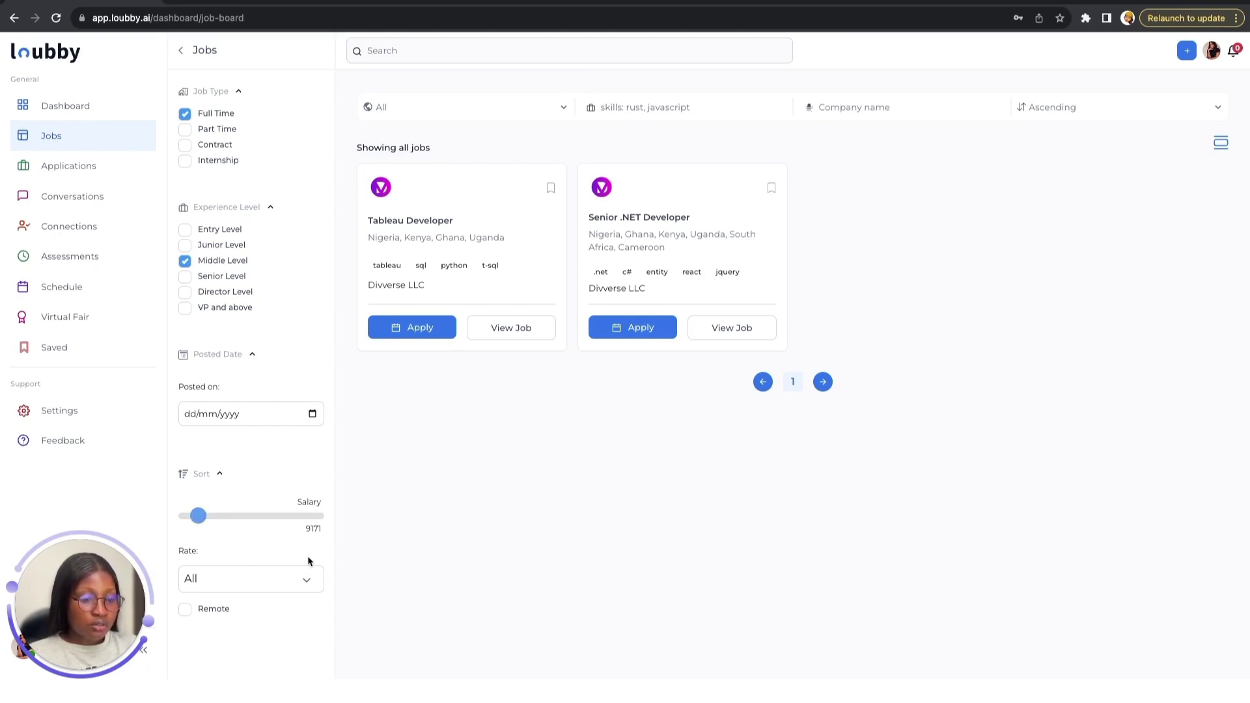
pyautogui.click(309, 581)
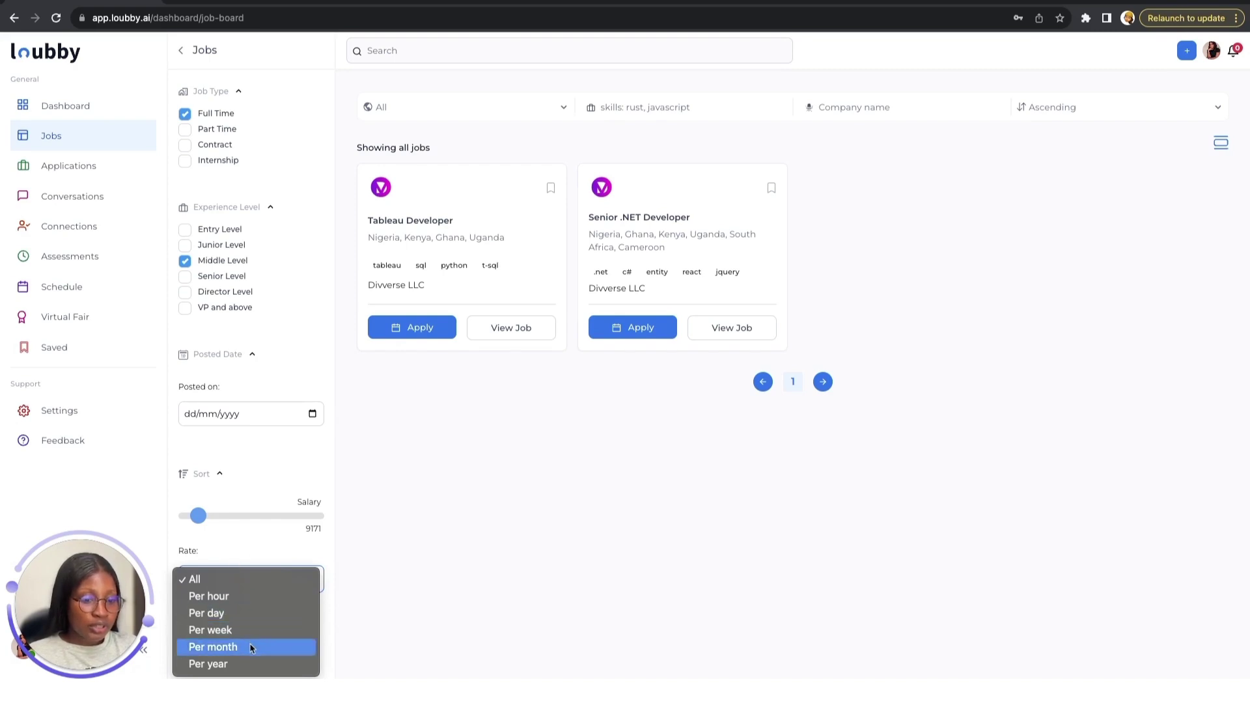
pyautogui.click(253, 542)
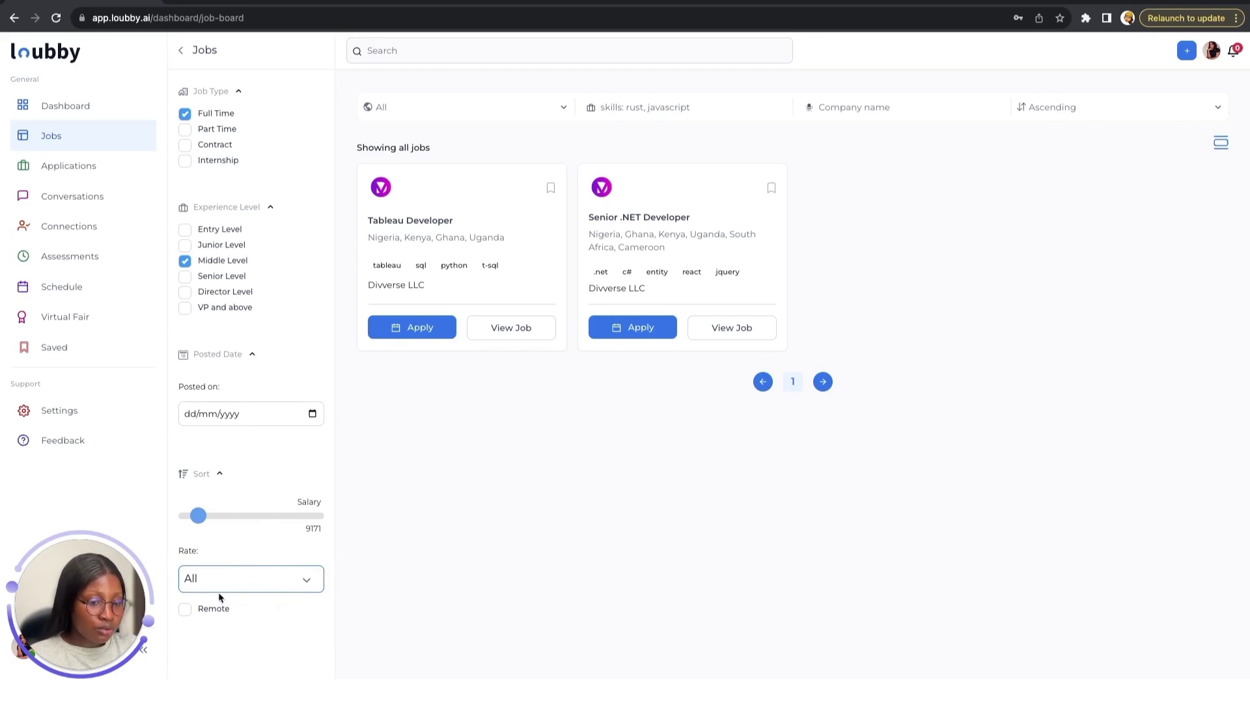
pyautogui.click(184, 610)
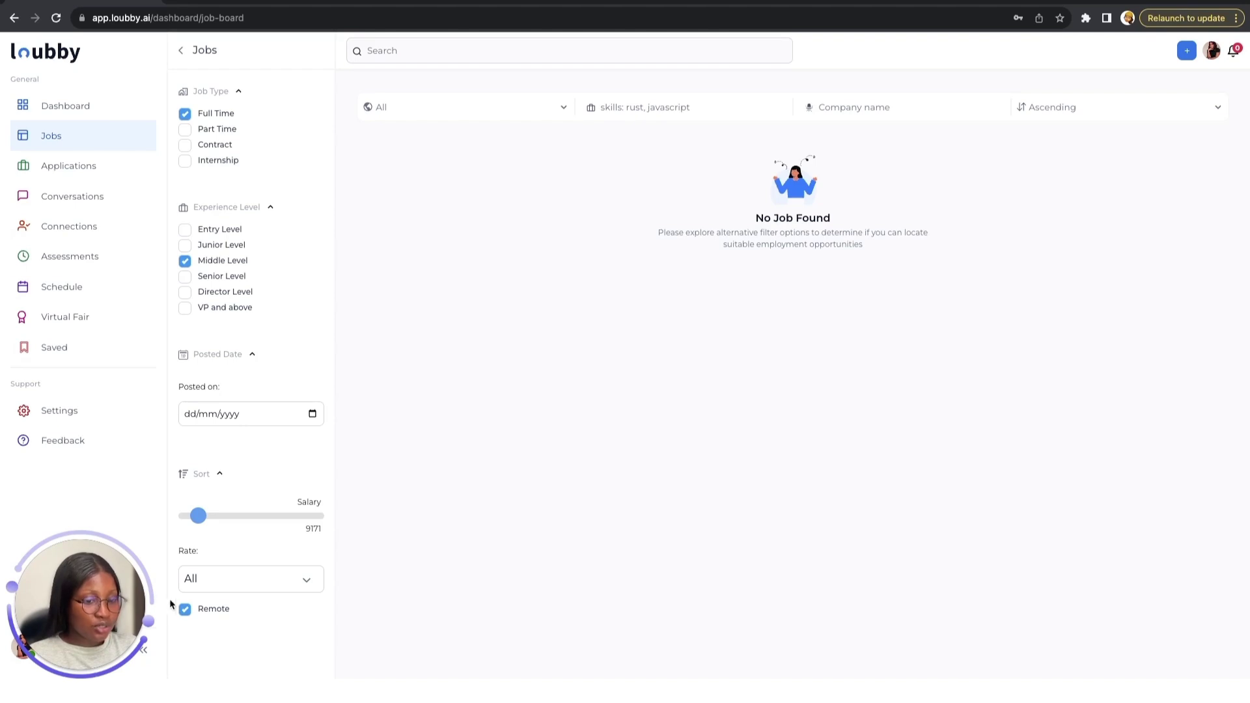
pyautogui.click(185, 609)
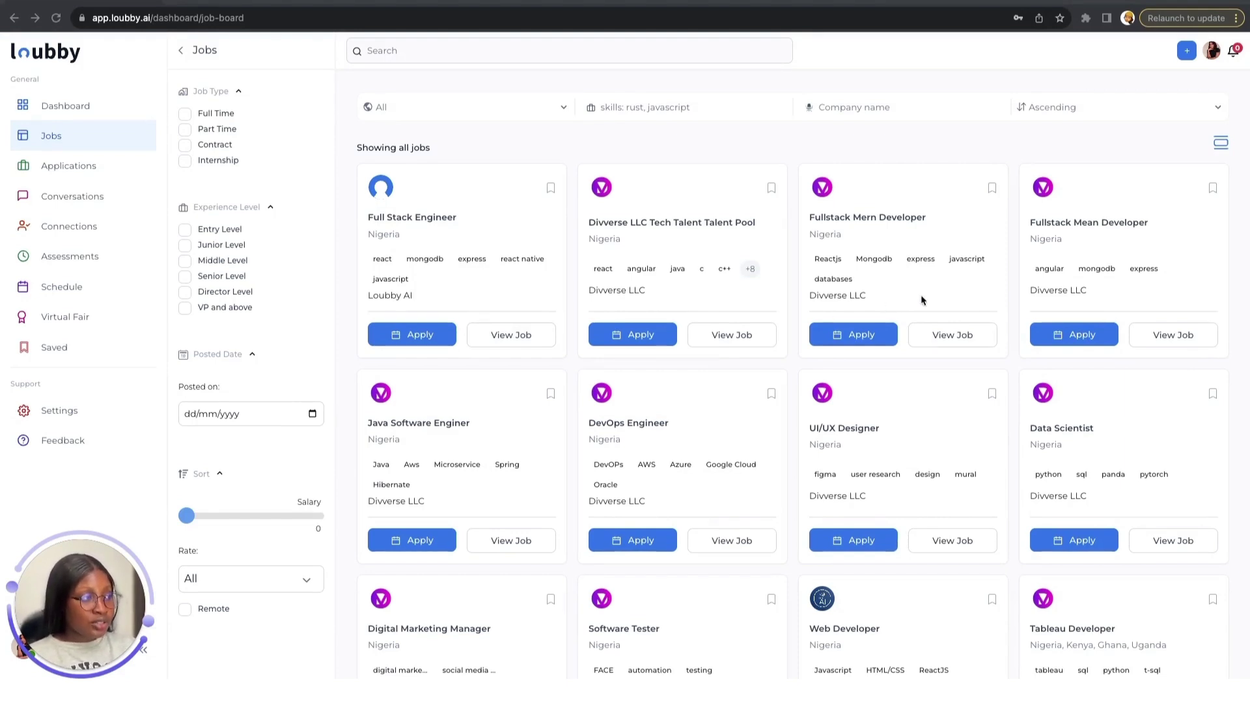
# Review jobs in list view, return to cards, and open the Fullstack Mern Developer job.
pyautogui.click(1222, 145)
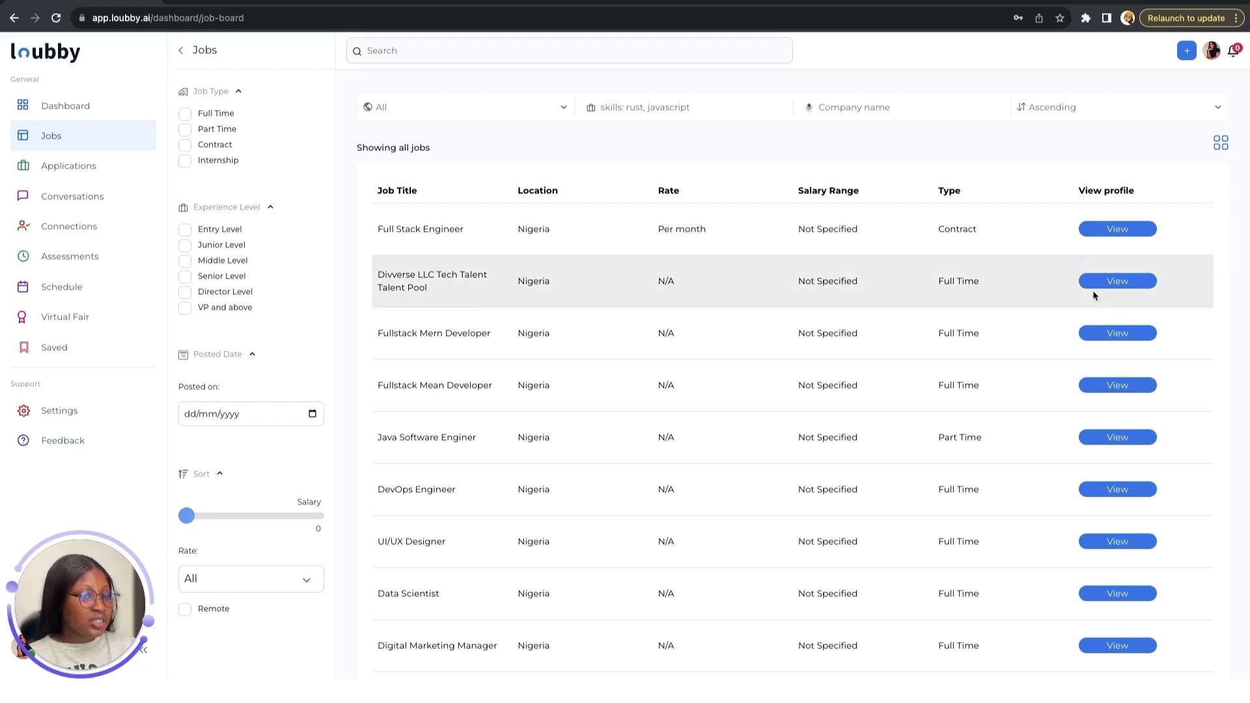
pyautogui.scroll(-5, 697, 263)
pyautogui.scroll(-2, 698, 262)
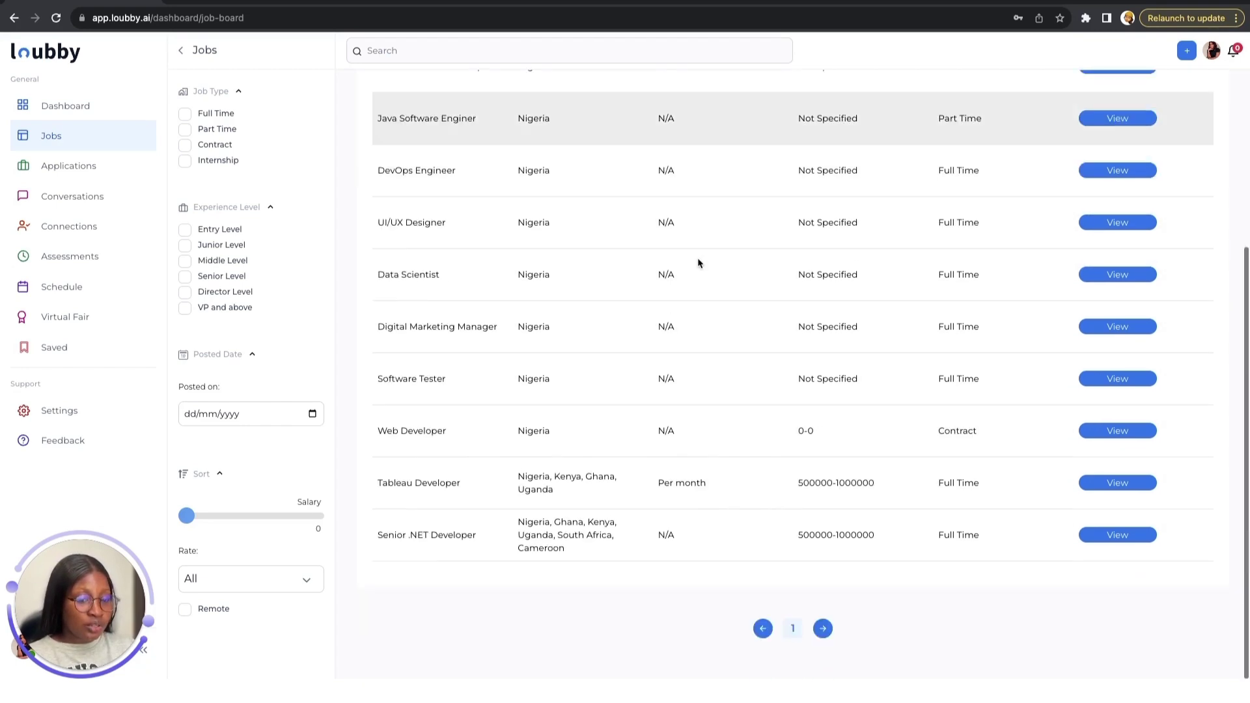
pyautogui.scroll(3, 698, 262)
pyautogui.scroll(5, 698, 262)
pyautogui.scroll(-5, 697, 262)
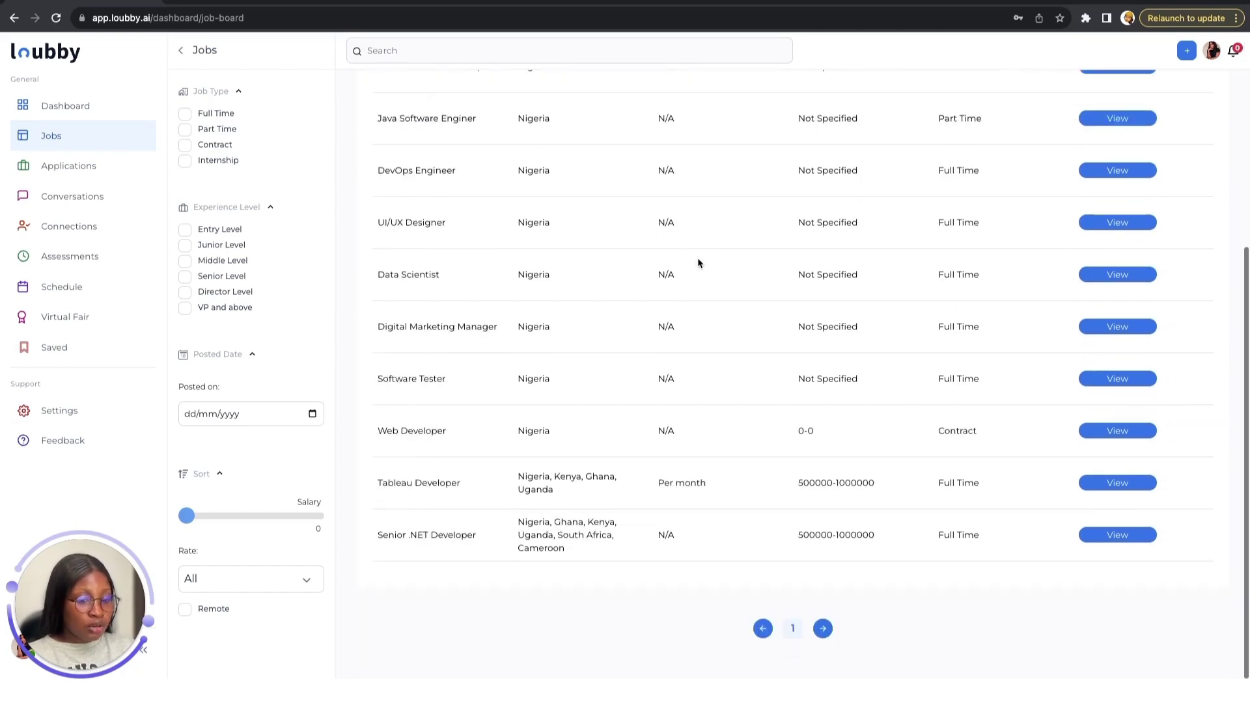
pyautogui.scroll(5, 698, 263)
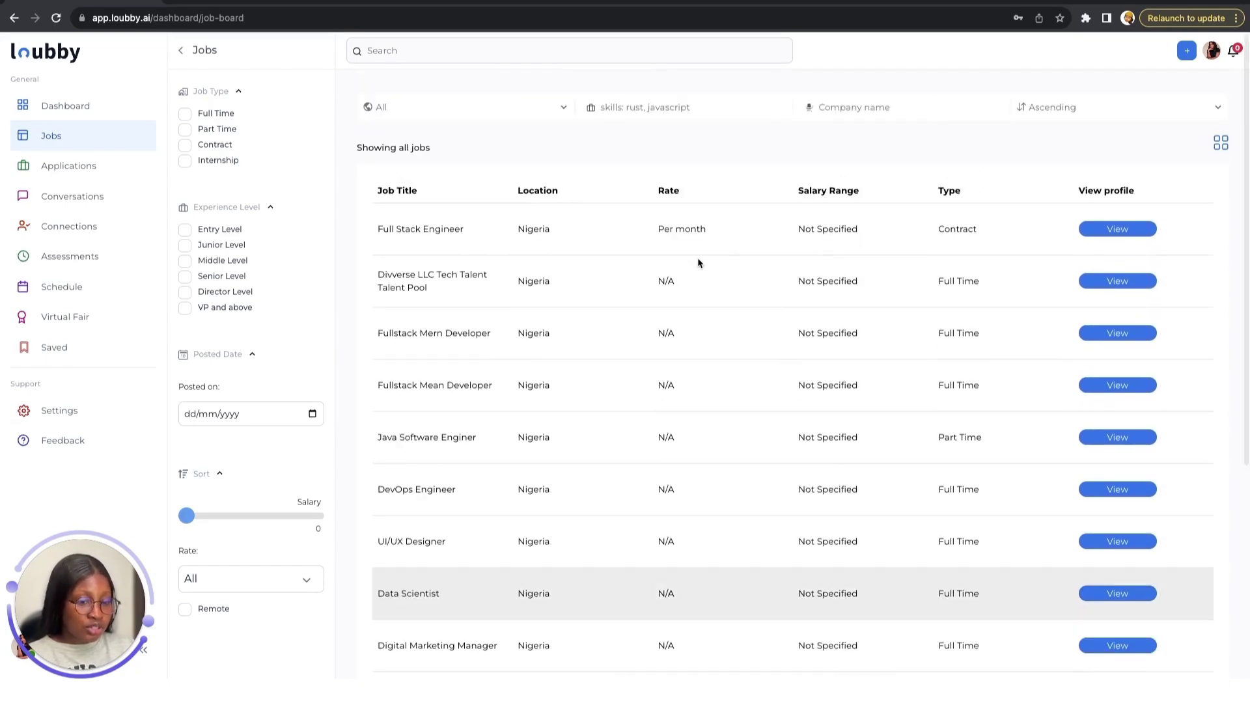
pyautogui.click(1221, 142)
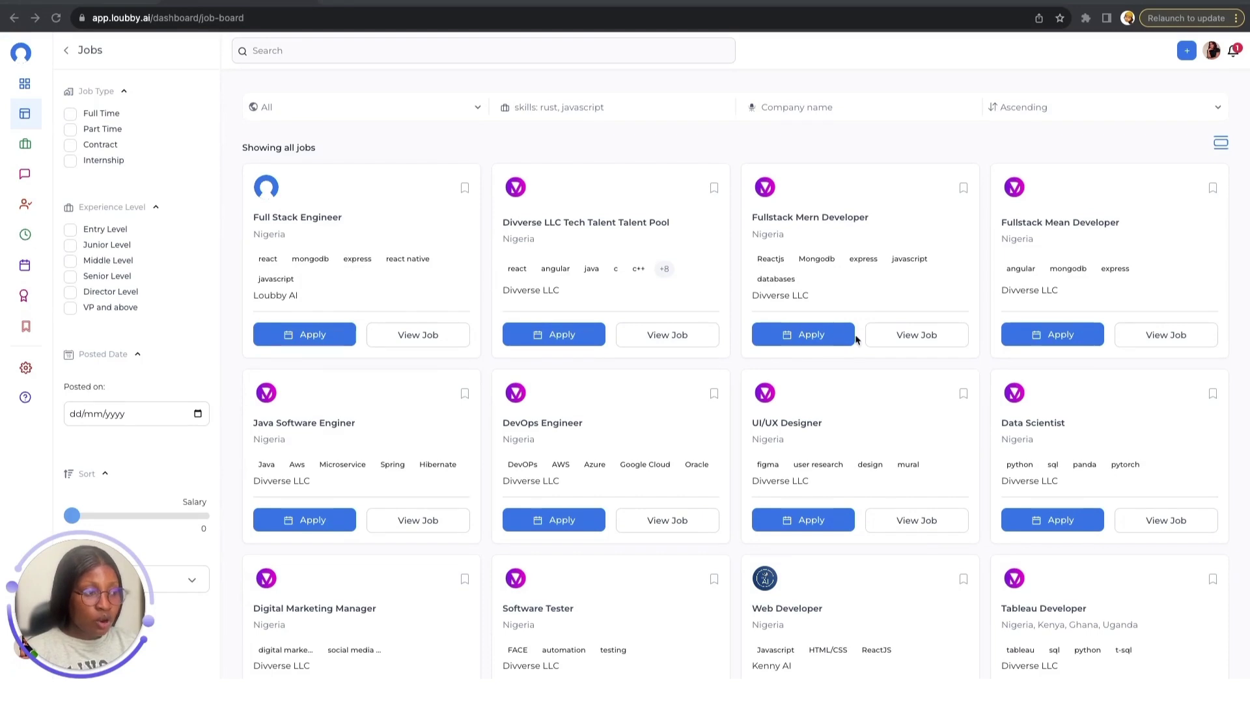
pyautogui.click(904, 339)
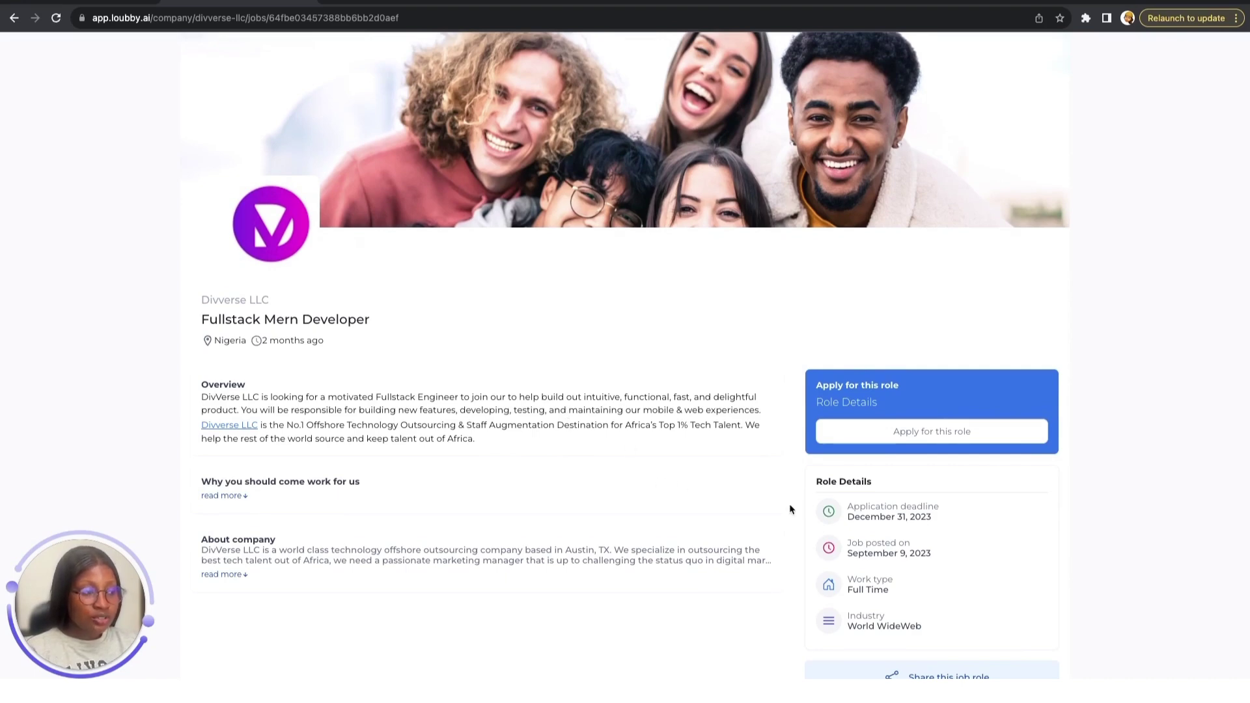
# Read the Fullstack Mern Developer details, copy its share link, and begin applying.
pyautogui.scroll(-1, 791, 509)
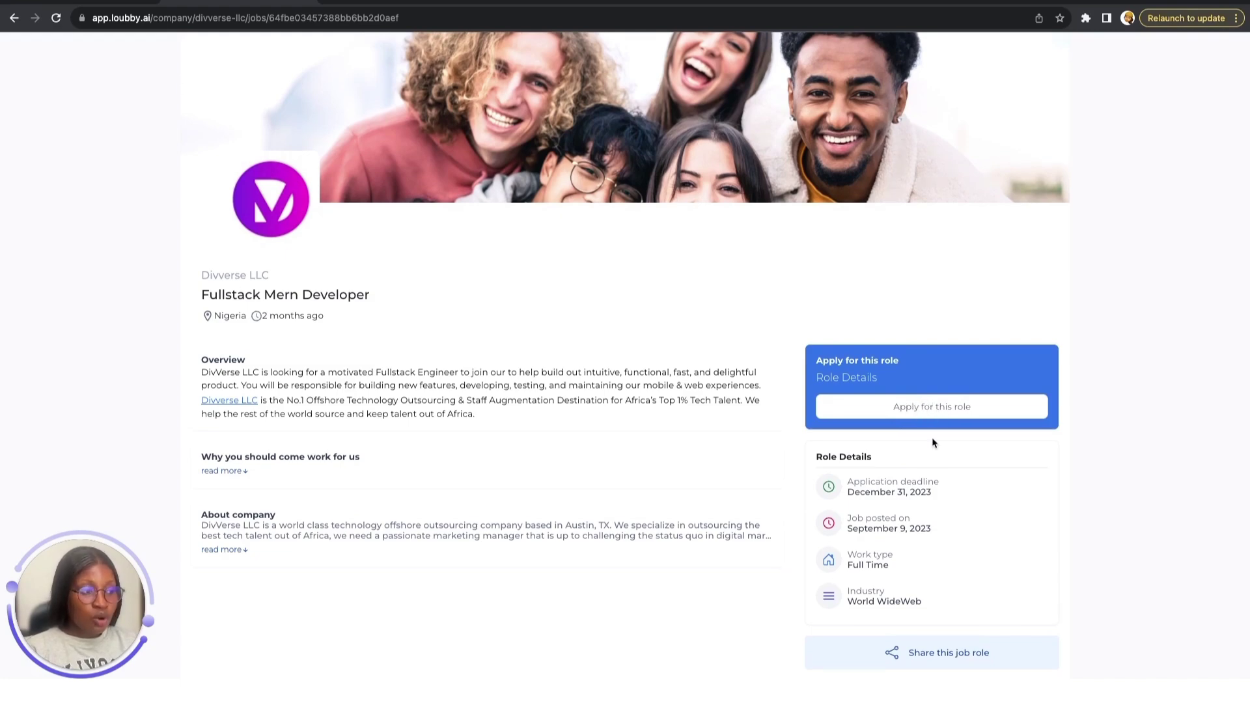
pyautogui.scroll(-1, 933, 442)
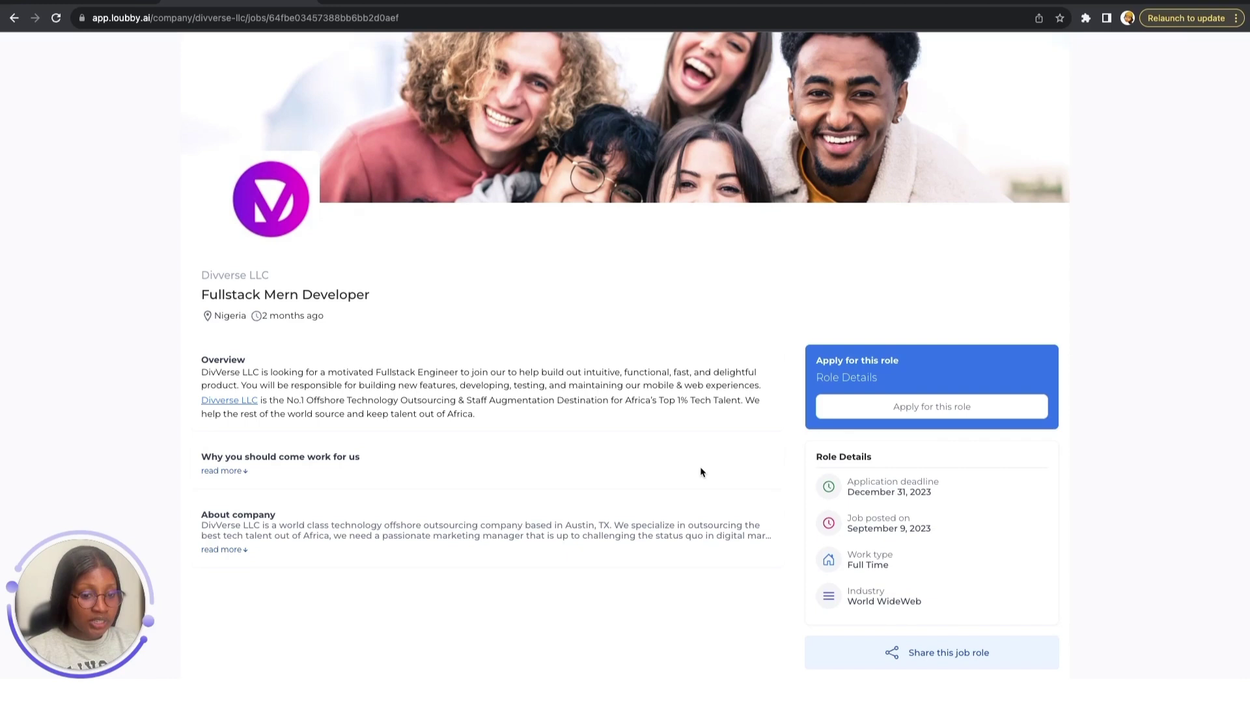
pyautogui.click(921, 653)
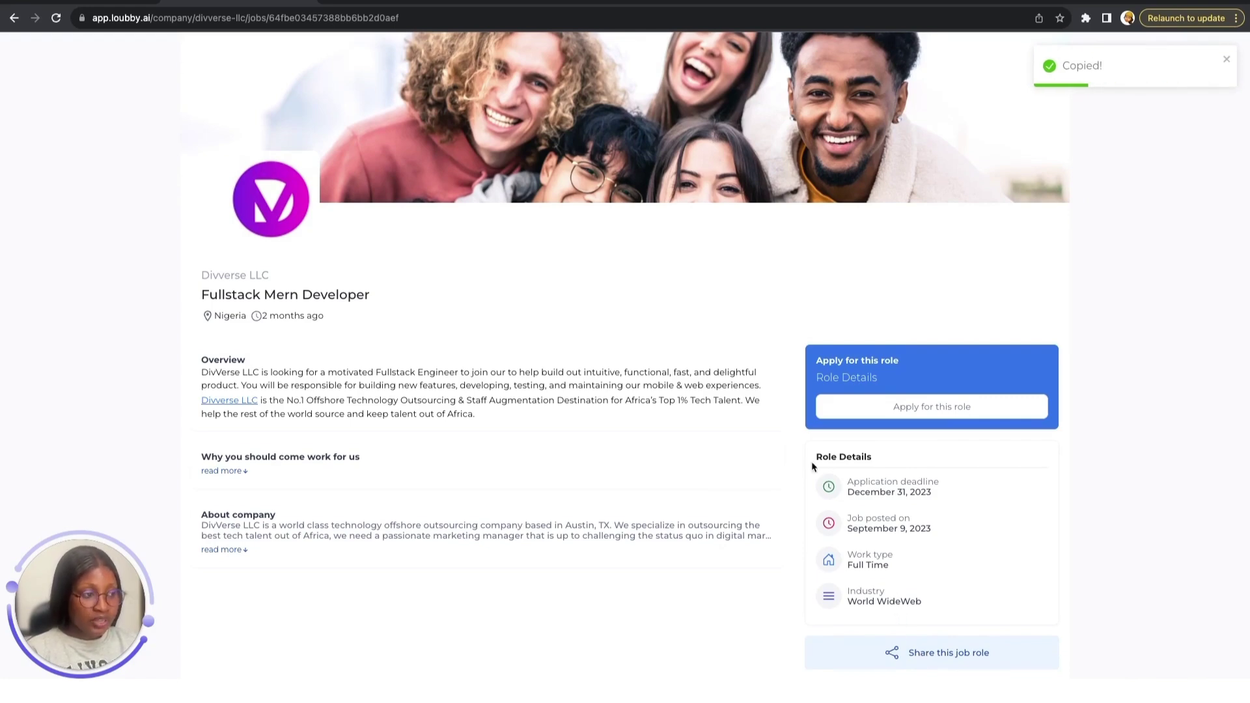
pyautogui.click(890, 408)
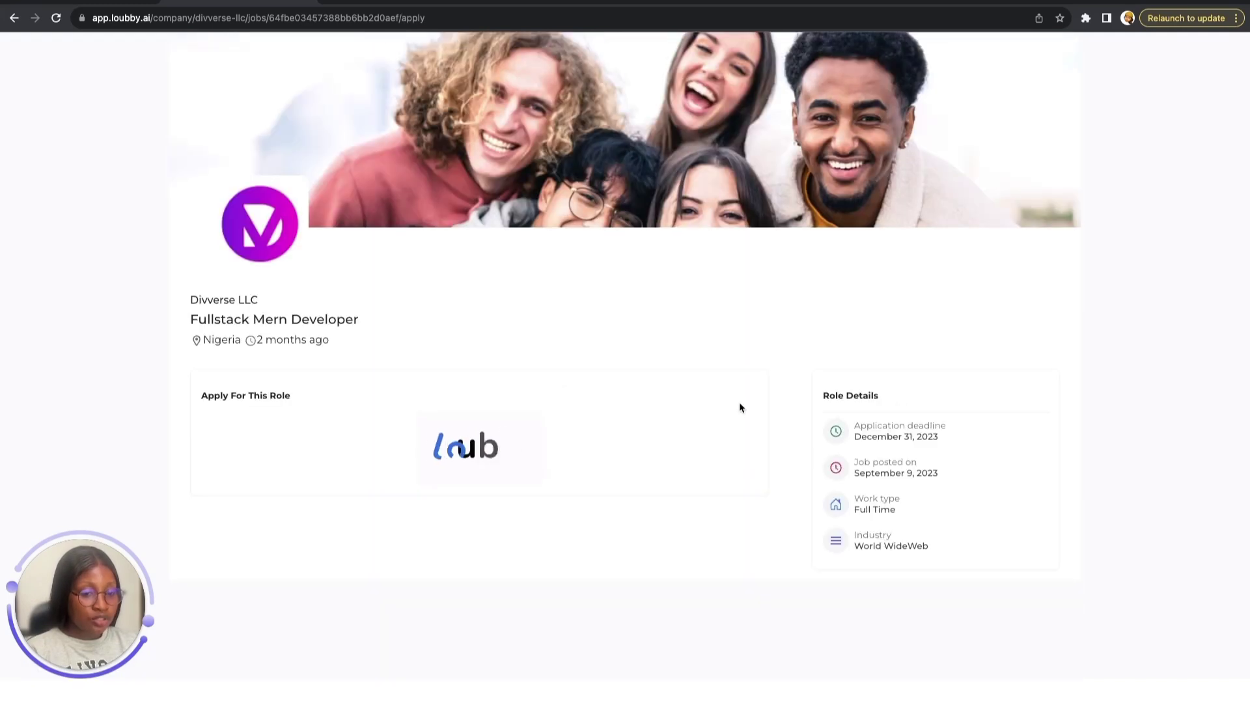
# Choose headline 'MERN developer' and location Lagos, Nigeria, then submit the application.
pyautogui.scroll(-2, 638, 421)
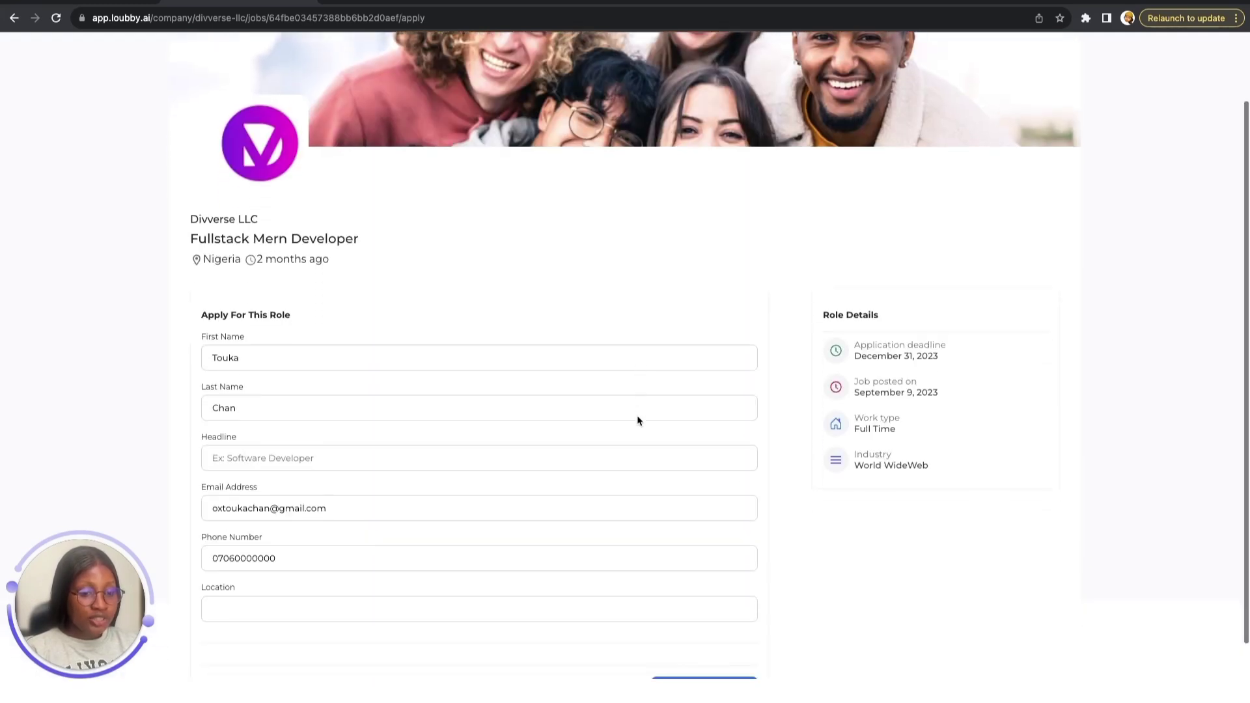
pyautogui.scroll(-1, 638, 421)
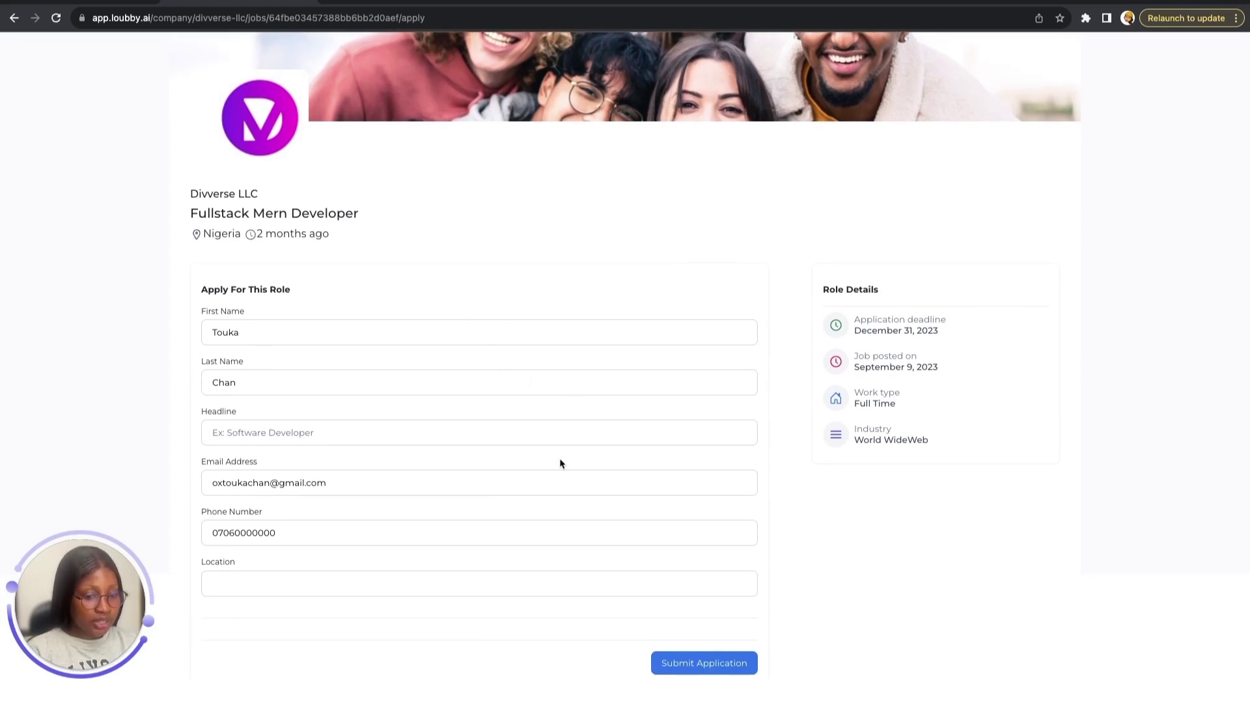
pyautogui.scroll(-1, 560, 463)
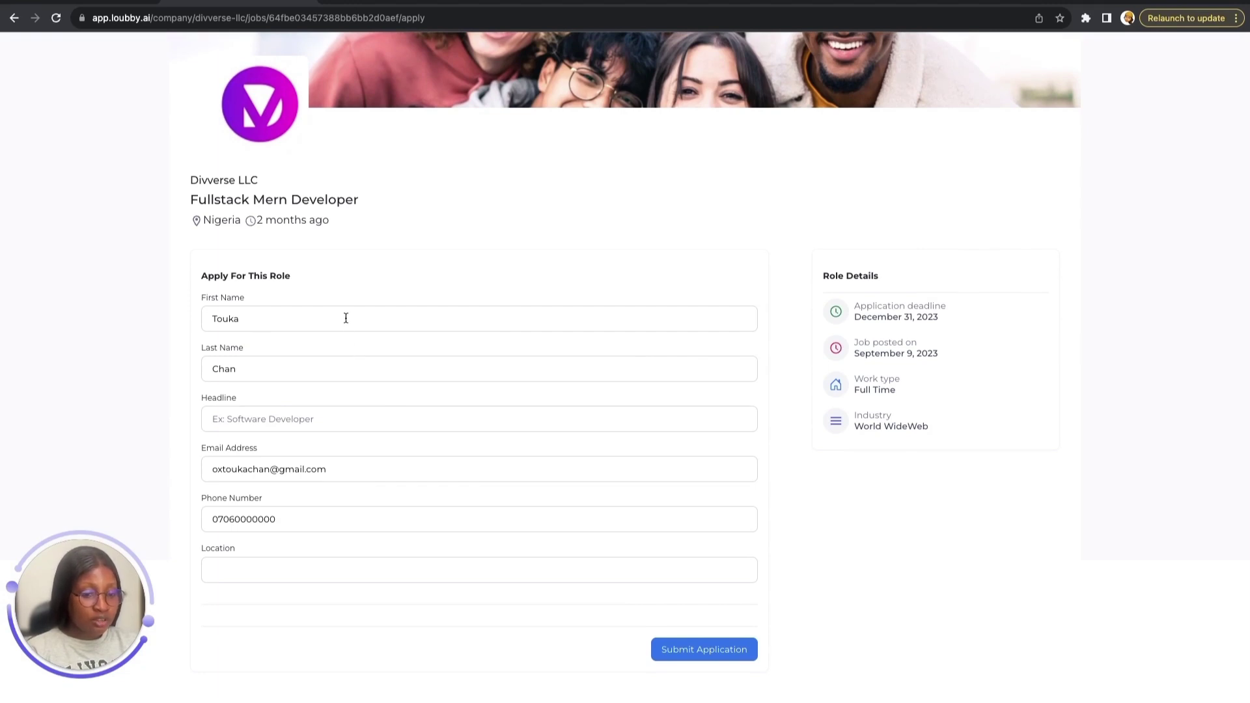
pyautogui.click(214, 418)
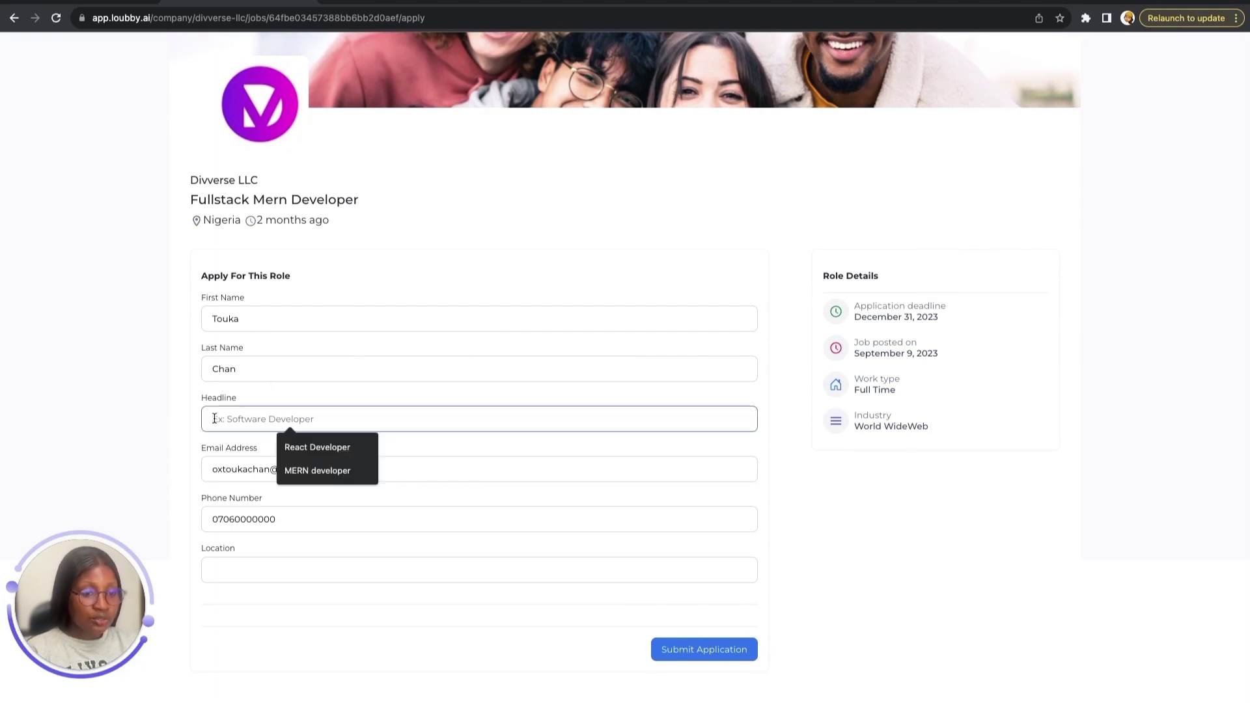
pyautogui.click(299, 477)
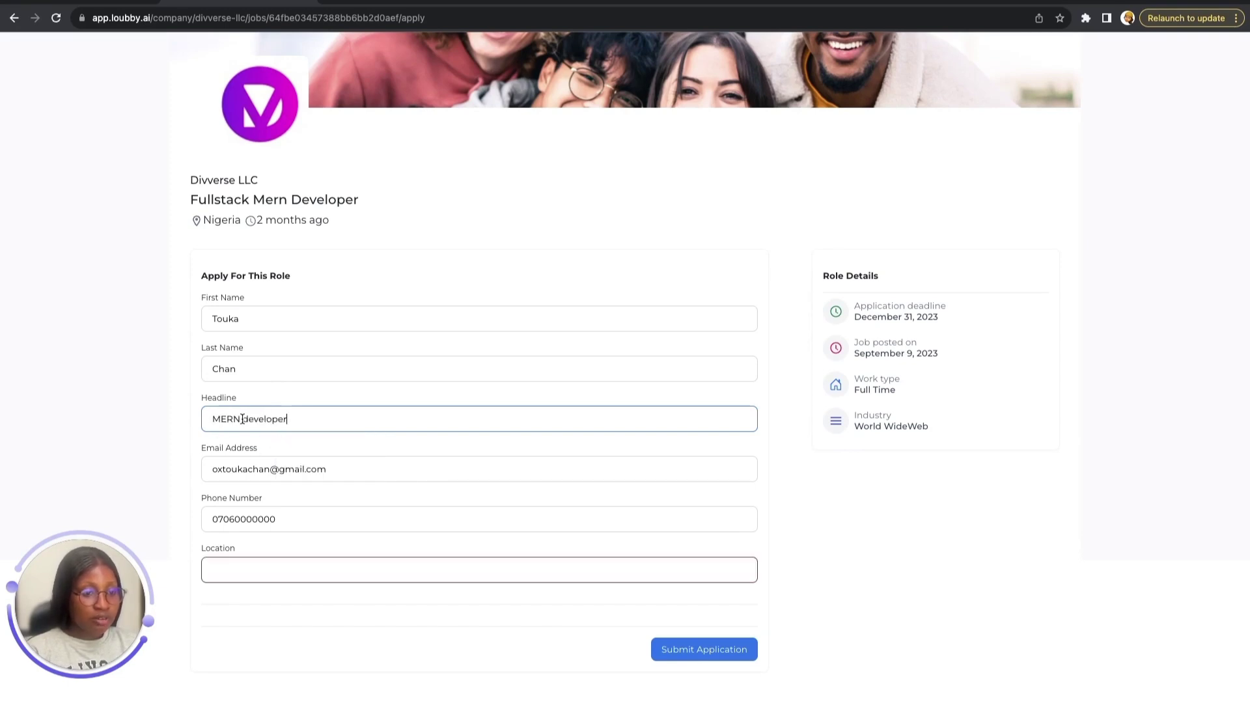
pyautogui.click(221, 569)
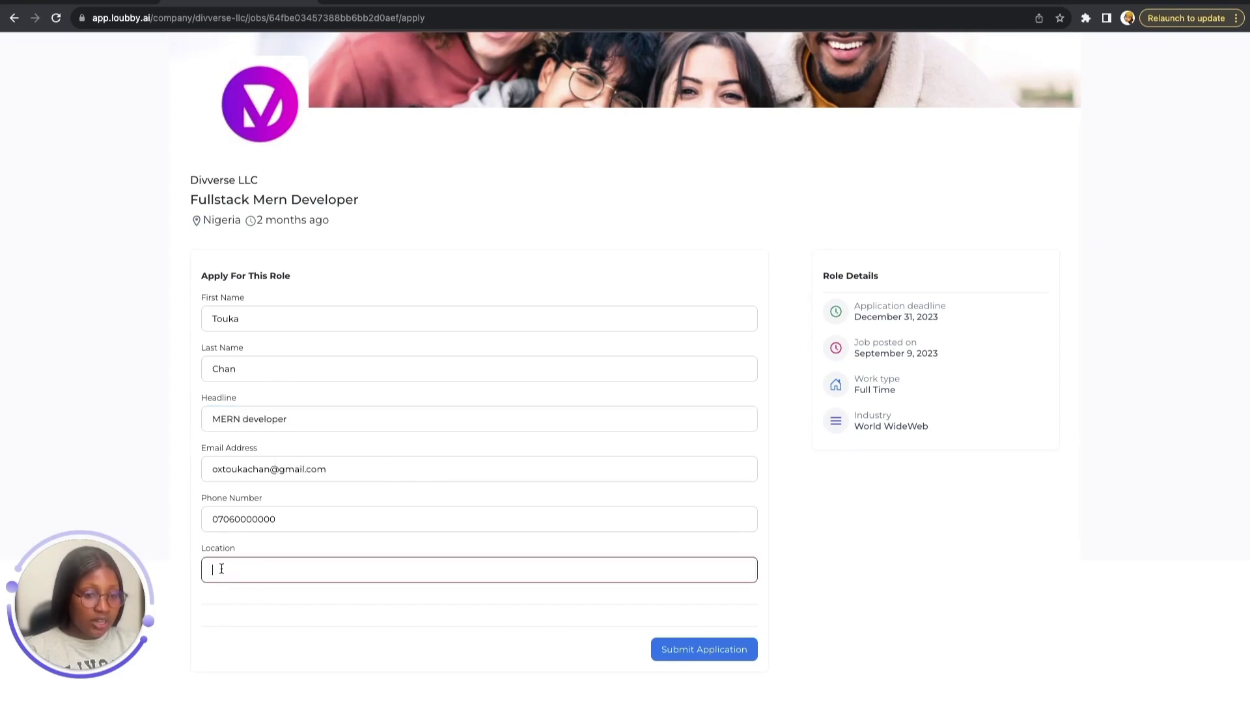
pyautogui.write('Lagos, Nigeria')
pyautogui.click(313, 597)
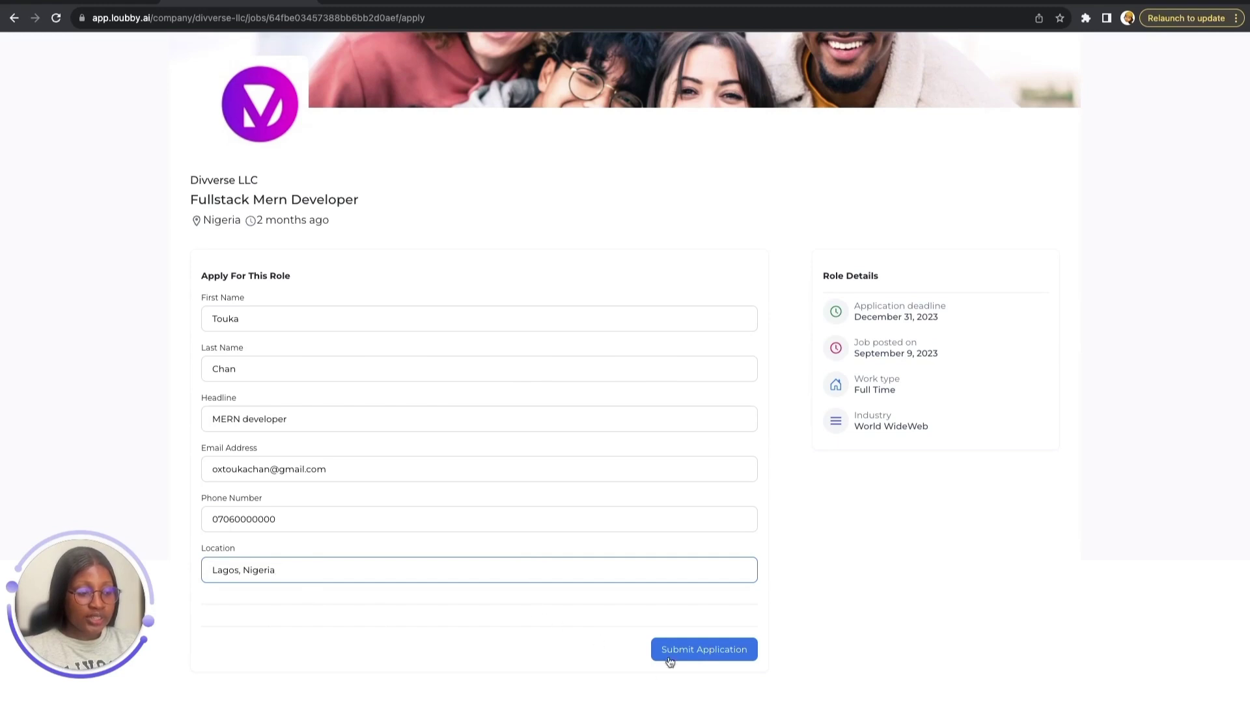
pyautogui.click(688, 652)
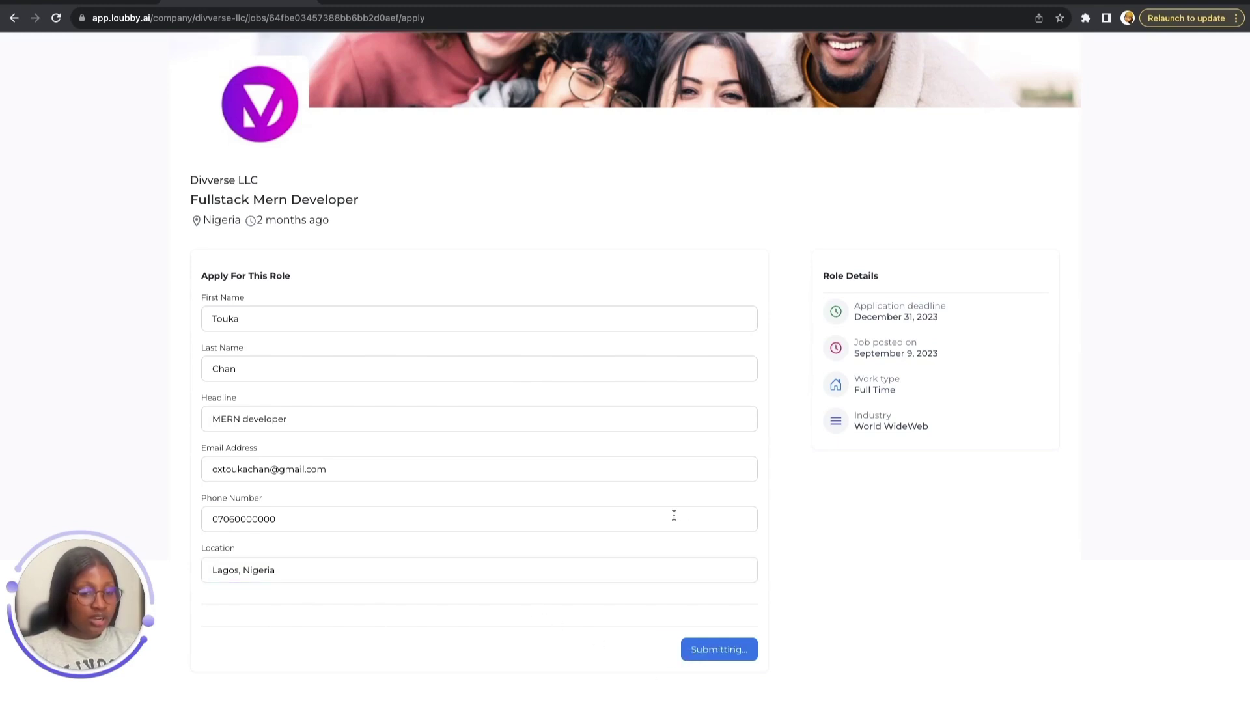